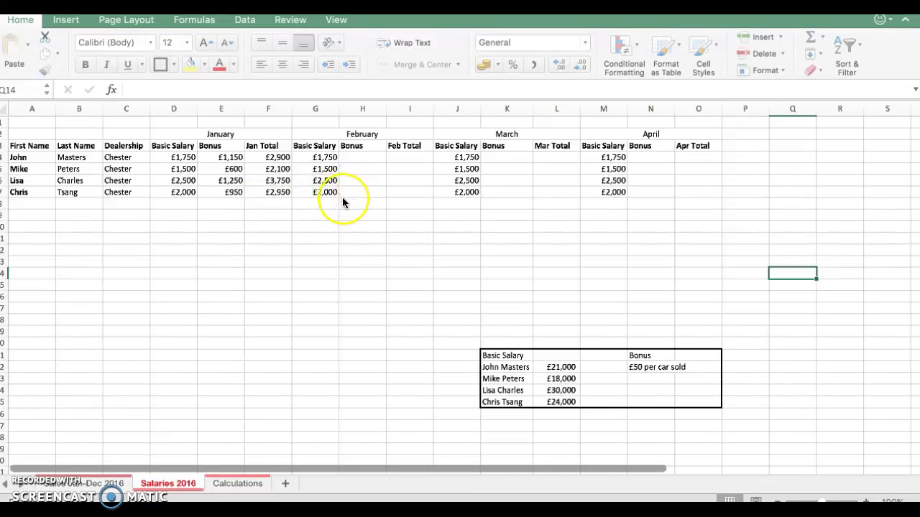
Step: Enter ='Sales Jan-Dec 2016'!E4*50 in H4 and fill the February bonus down to H7
click(352, 160)
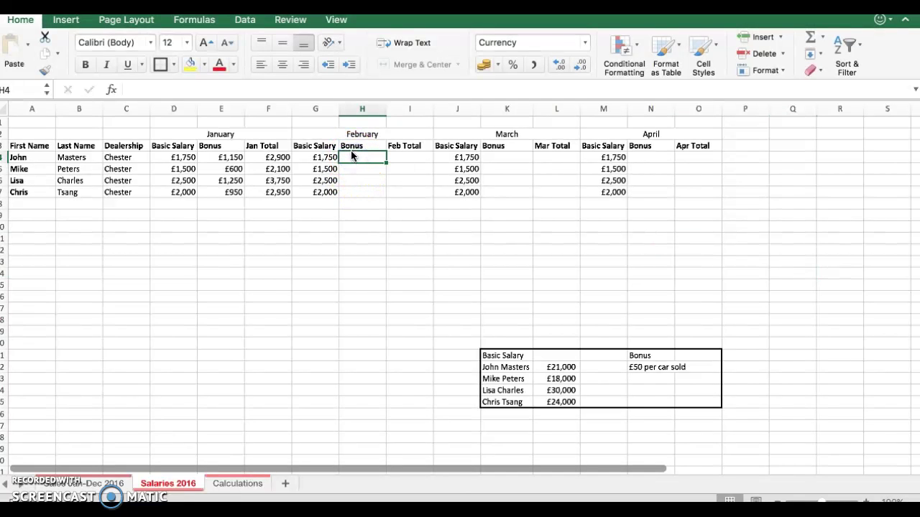
text(=)
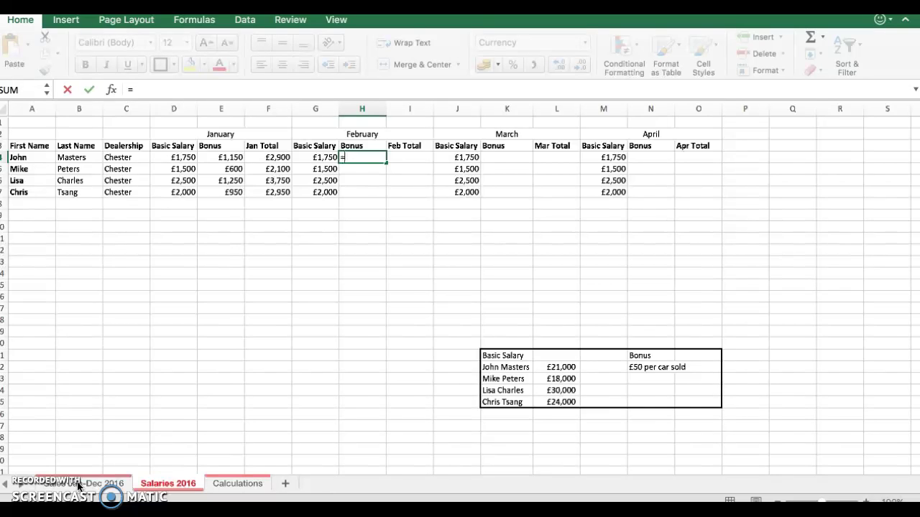
click(79, 487)
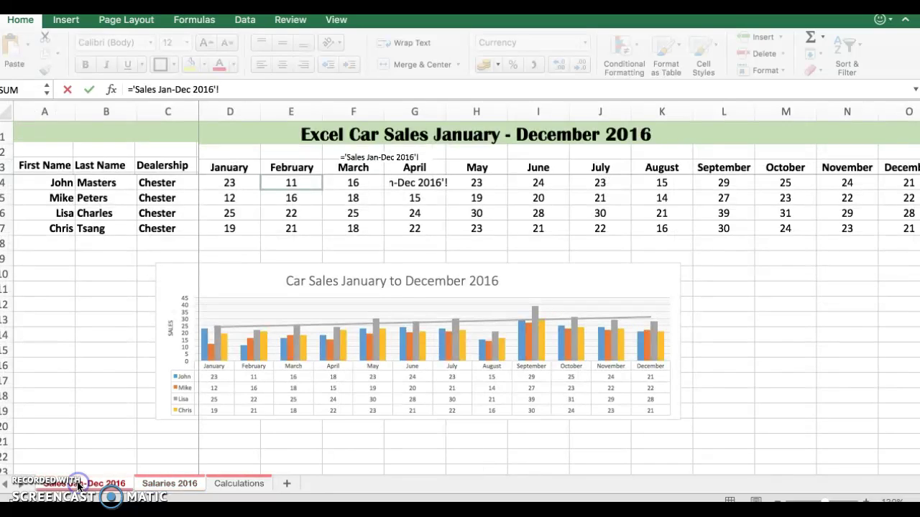
click(291, 242)
click(293, 184)
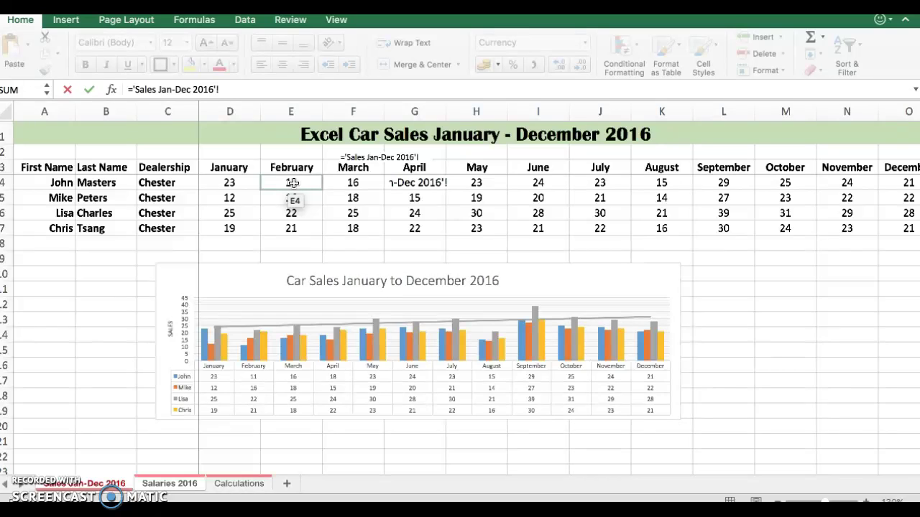
click(294, 183)
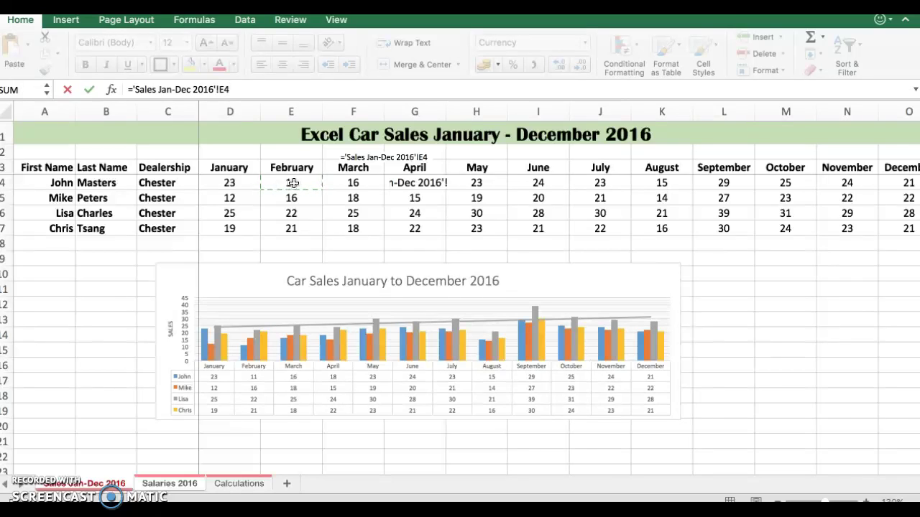
text(*50)
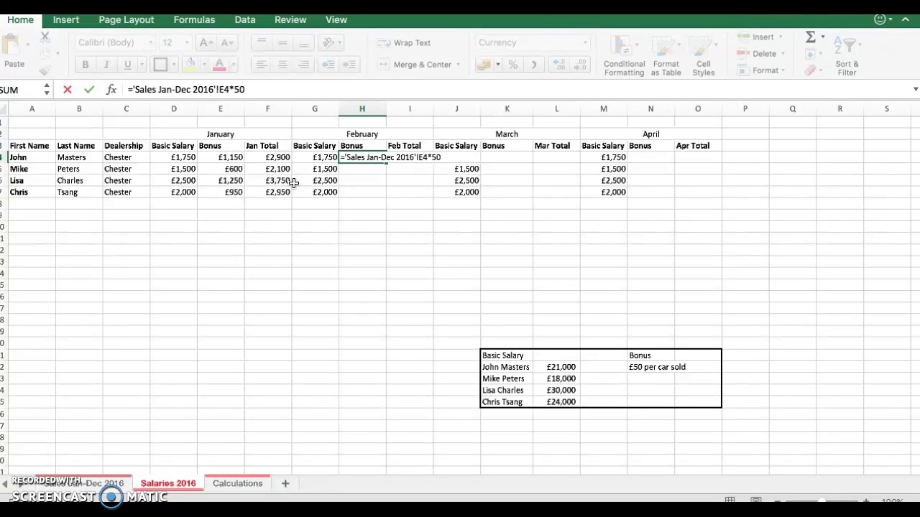
key(Return)
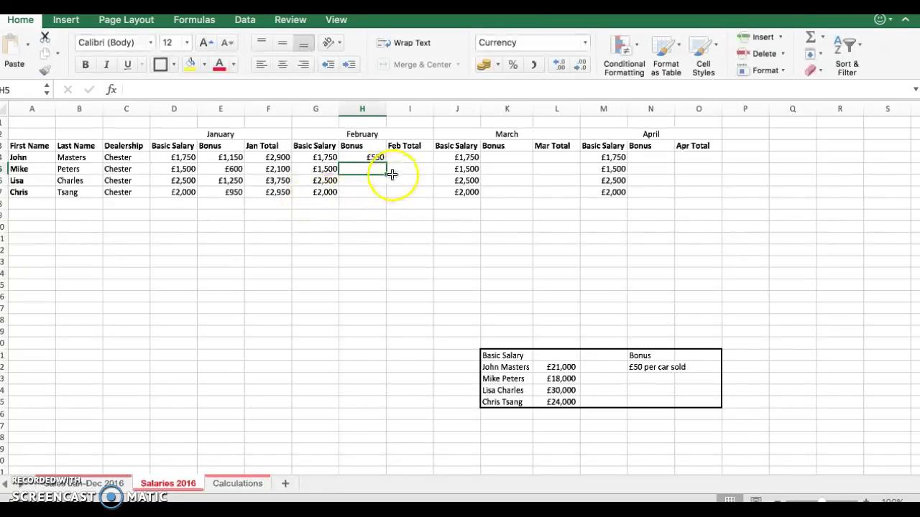
click(373, 158)
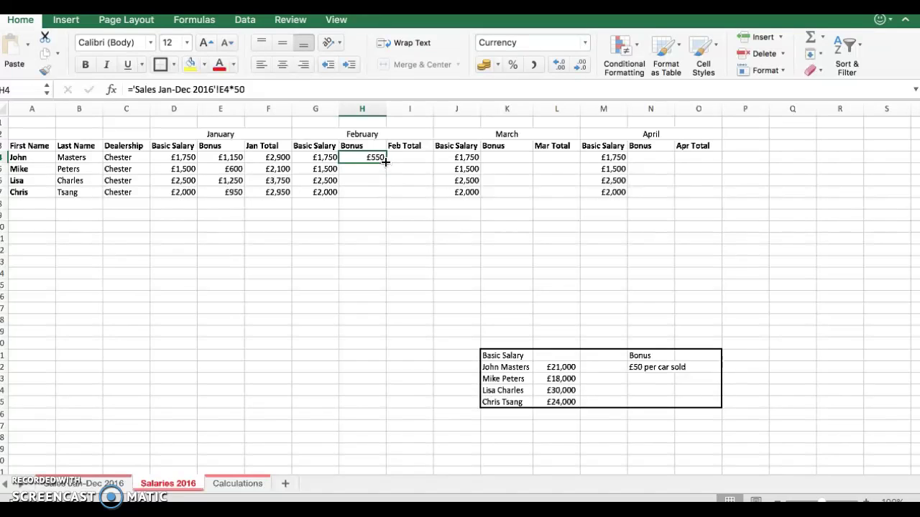
drag(384, 163, 385, 197)
Step: AutoSum February salary and bonus into Feb Total I4 and fill it down to I7
click(417, 156)
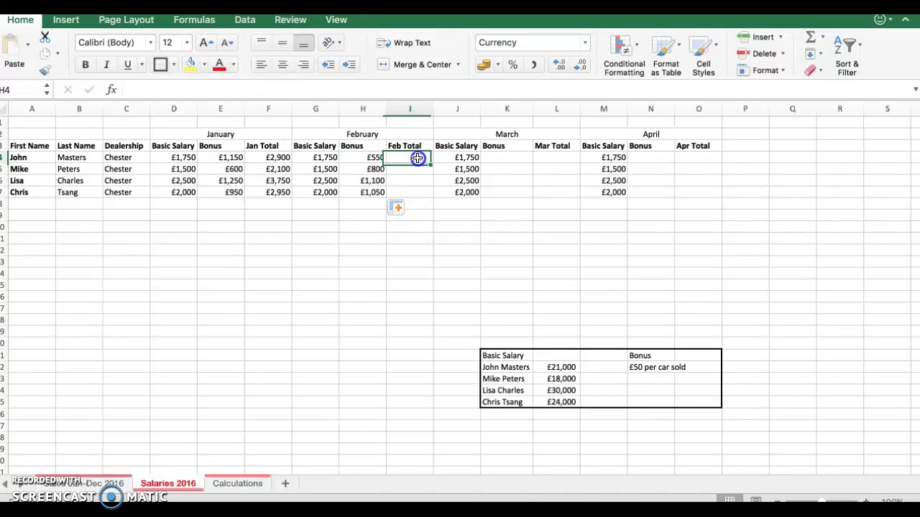
drag(334, 156, 397, 156)
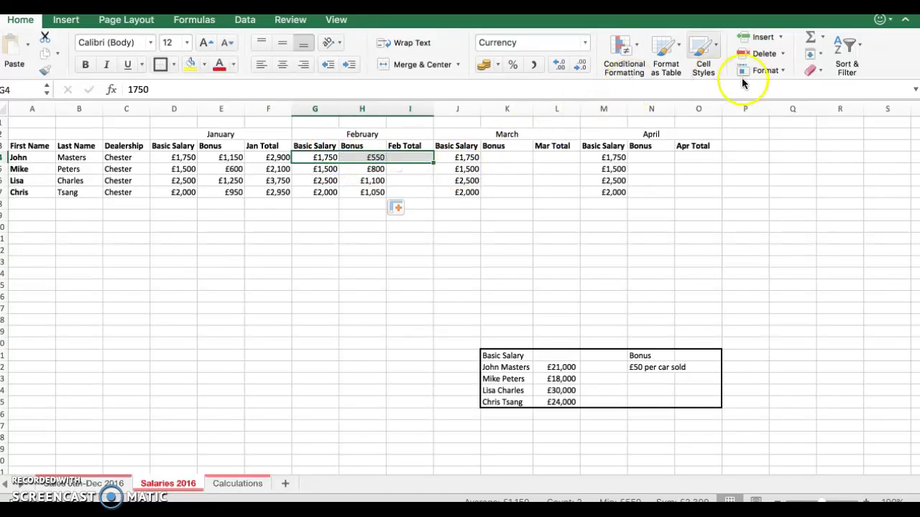
click(809, 40)
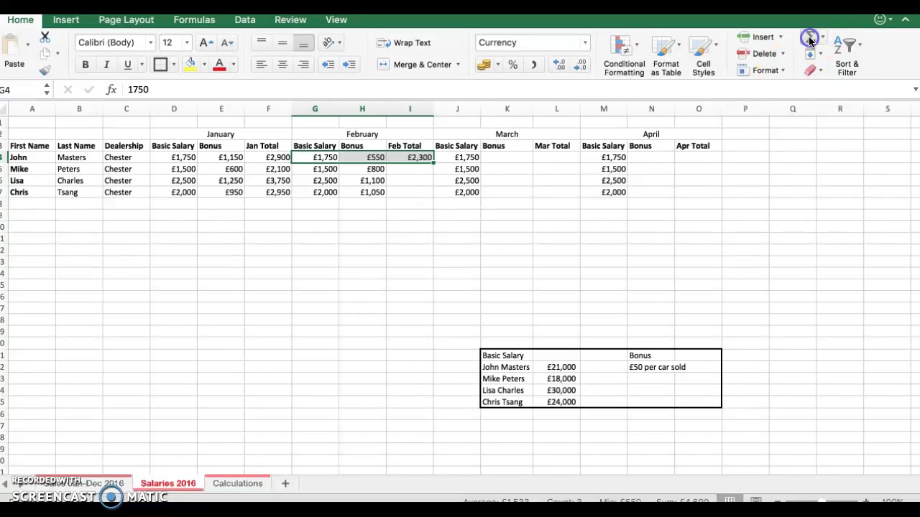
click(413, 180)
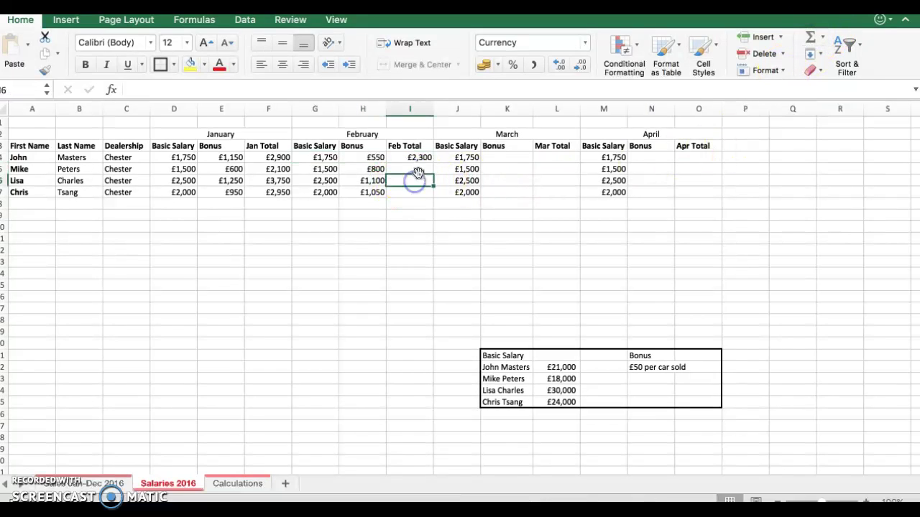
click(416, 157)
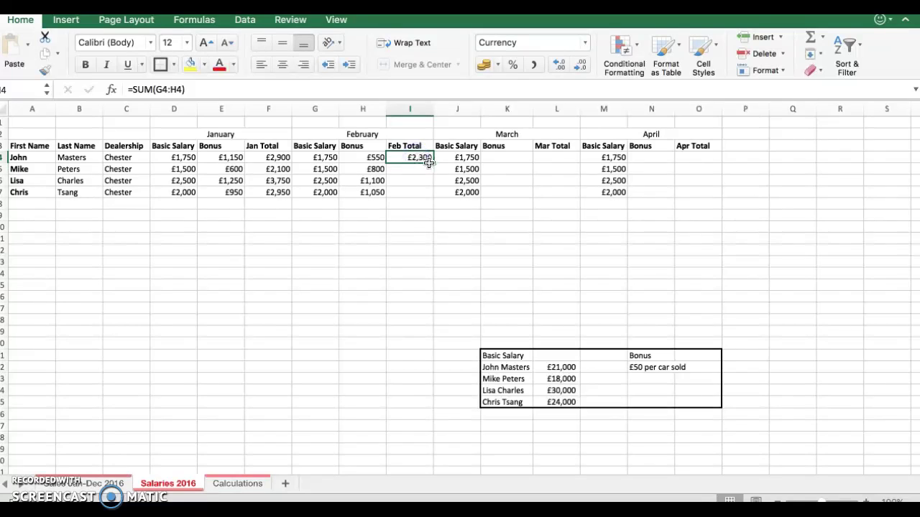
drag(432, 161, 434, 195)
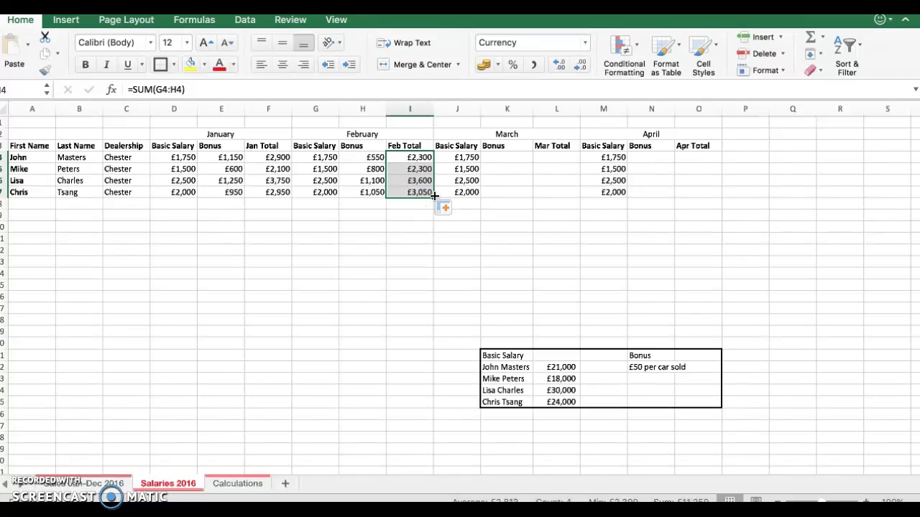
Step: Enter the March bonus in K4 as 'Sales Jan-Dec 2016'!F4 times 50, filled down to K7
click(504, 158)
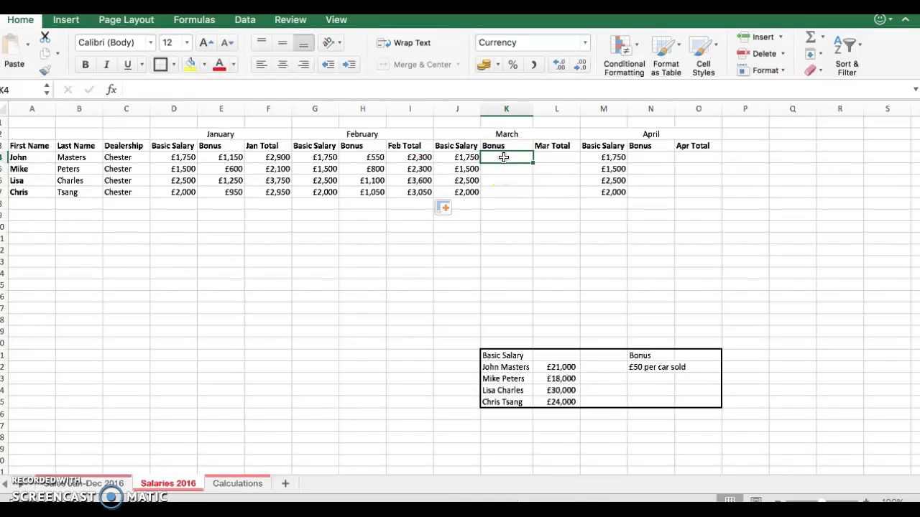
text(=)
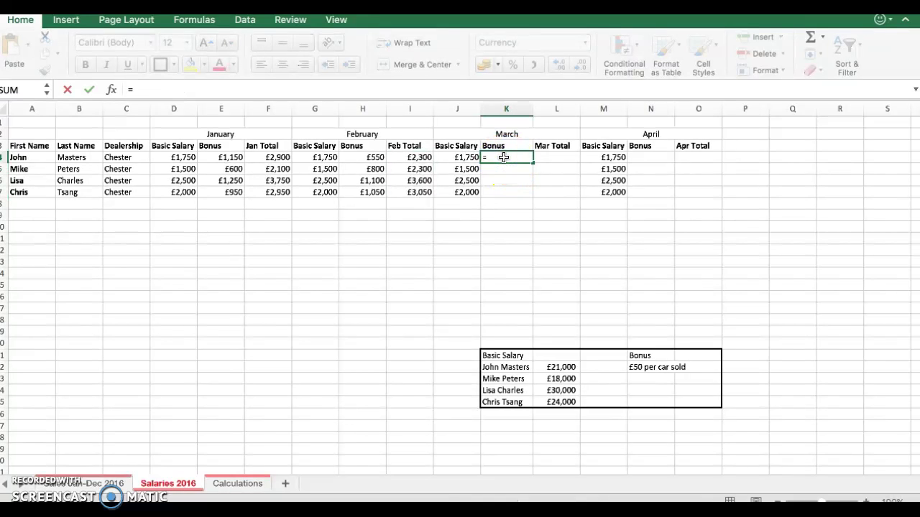
click(115, 485)
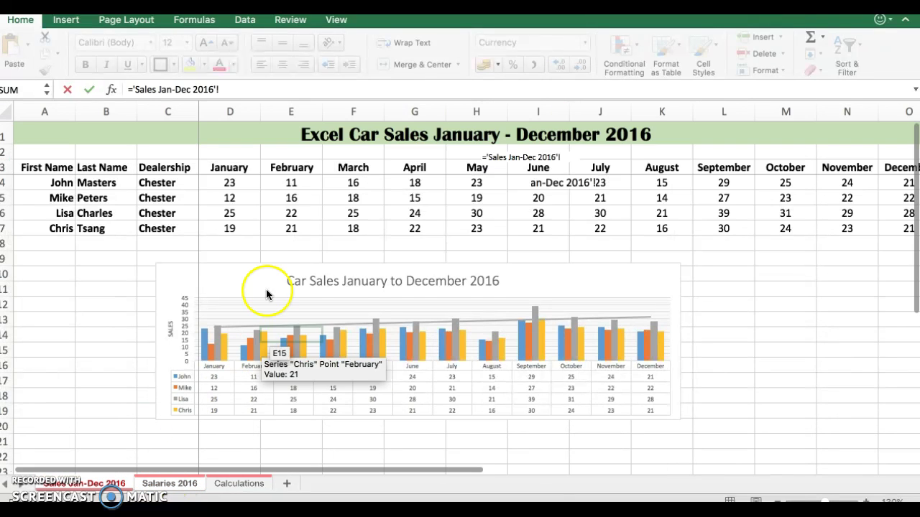
click(353, 184)
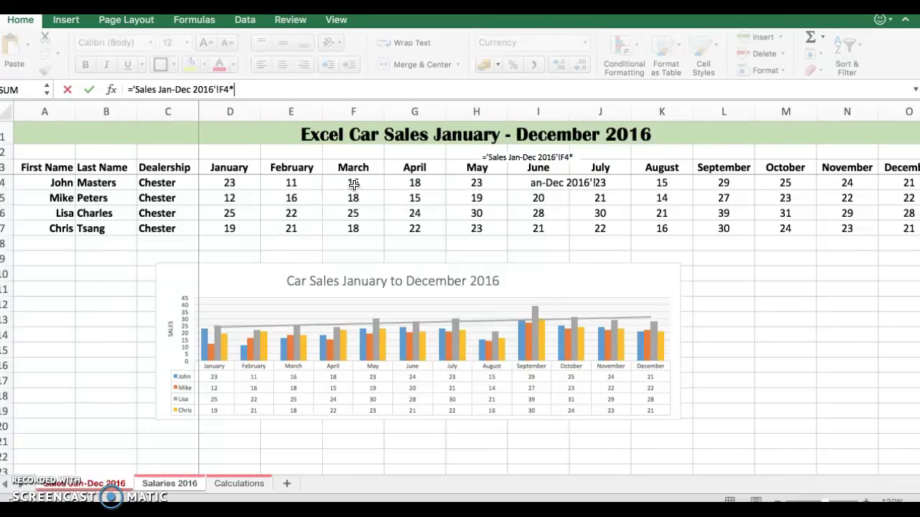
text(50)
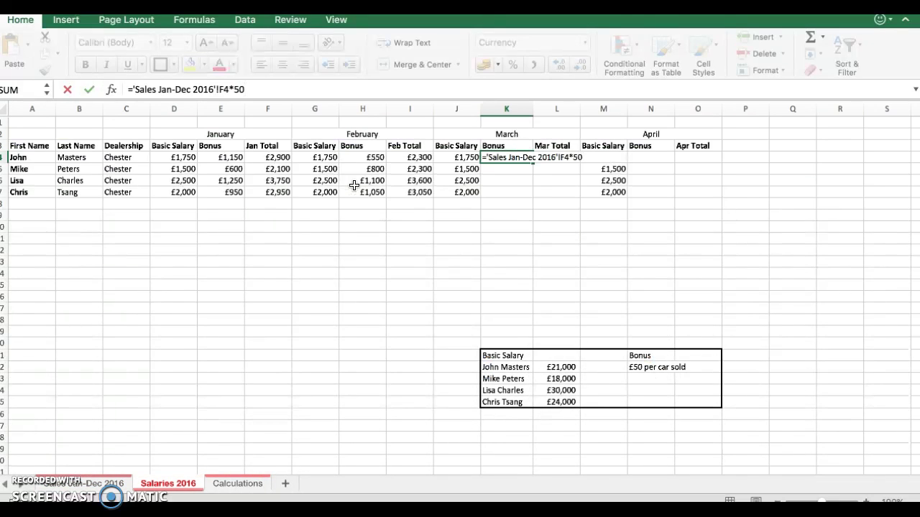
key(Return)
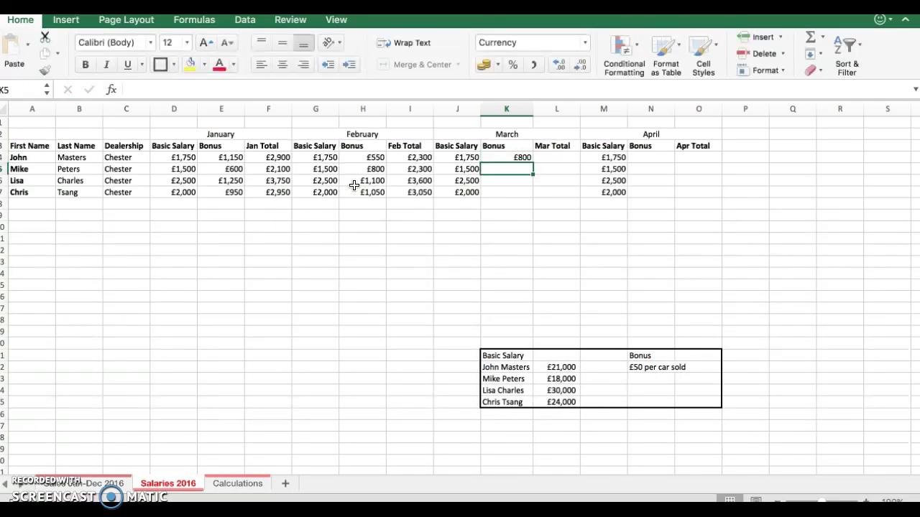
click(502, 158)
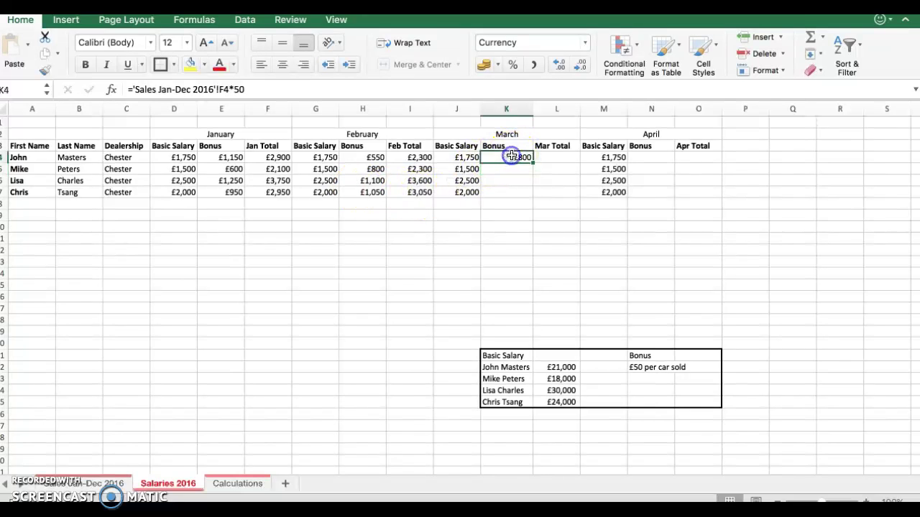
drag(532, 164, 533, 203)
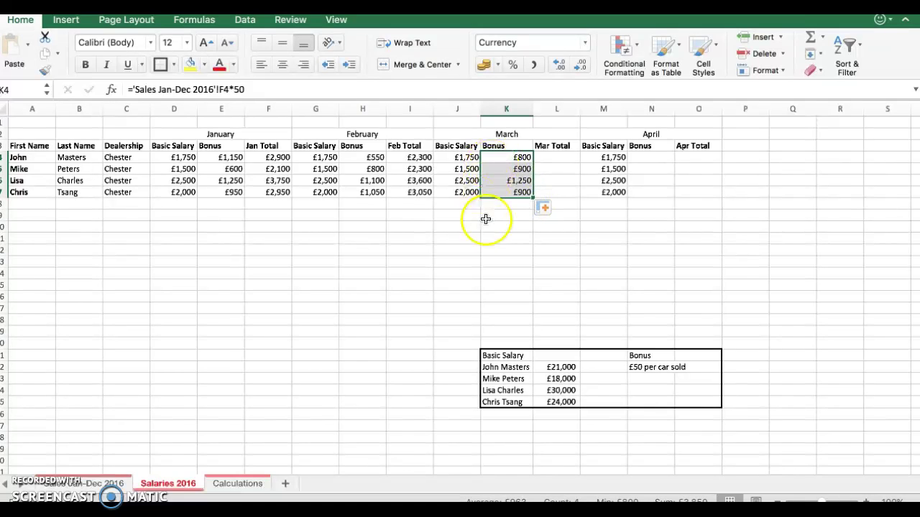
click(506, 216)
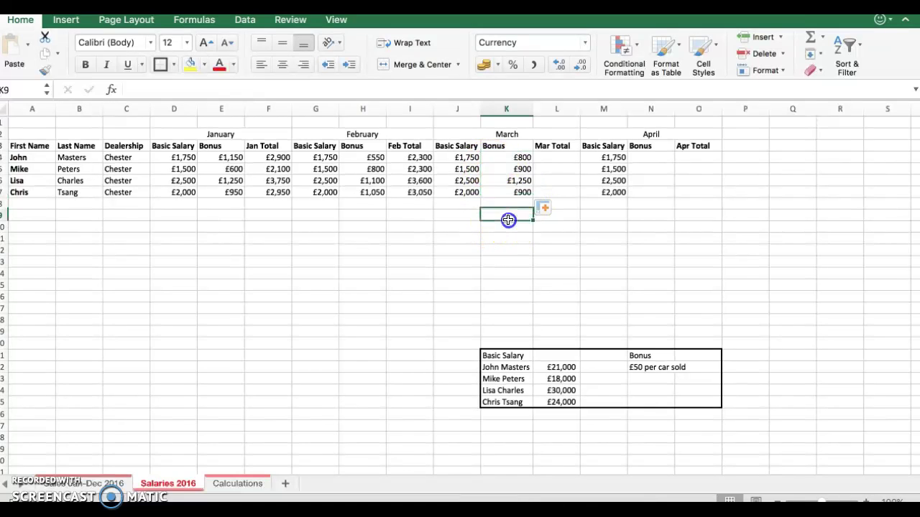
Step: AutoSum March salary and bonus into Mar Total L4 and fill it down to L7
click(469, 156)
drag(471, 154, 535, 158)
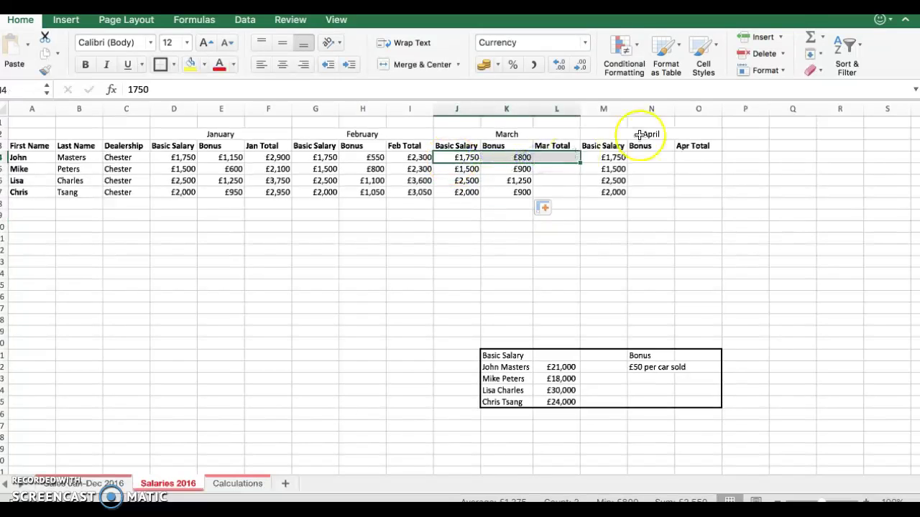
click(812, 45)
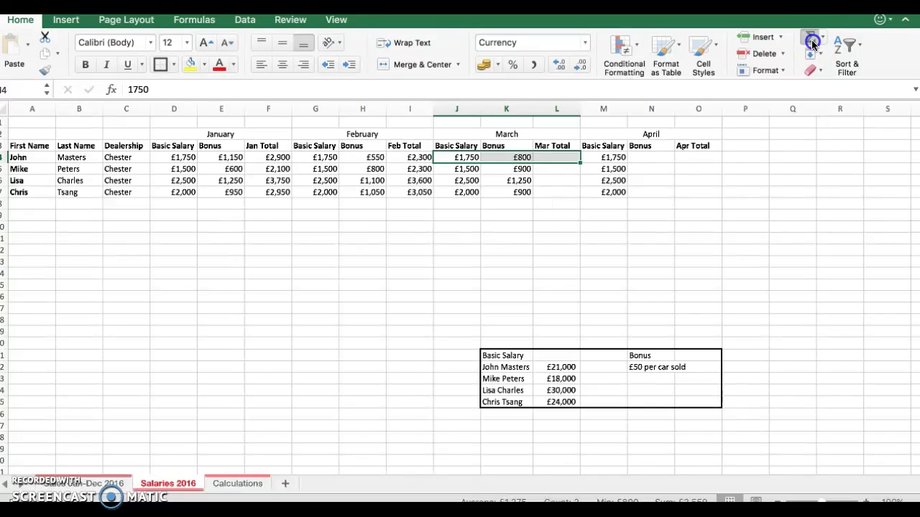
click(569, 156)
drag(578, 163, 580, 192)
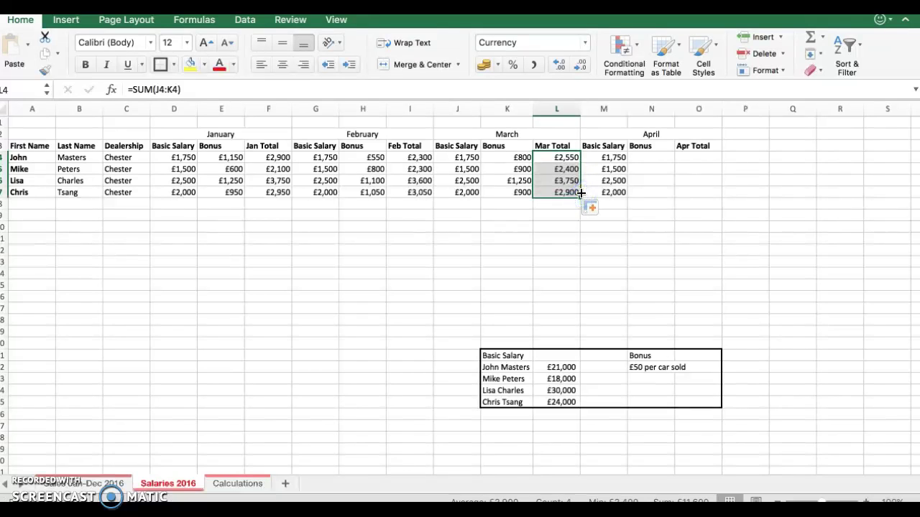
click(579, 228)
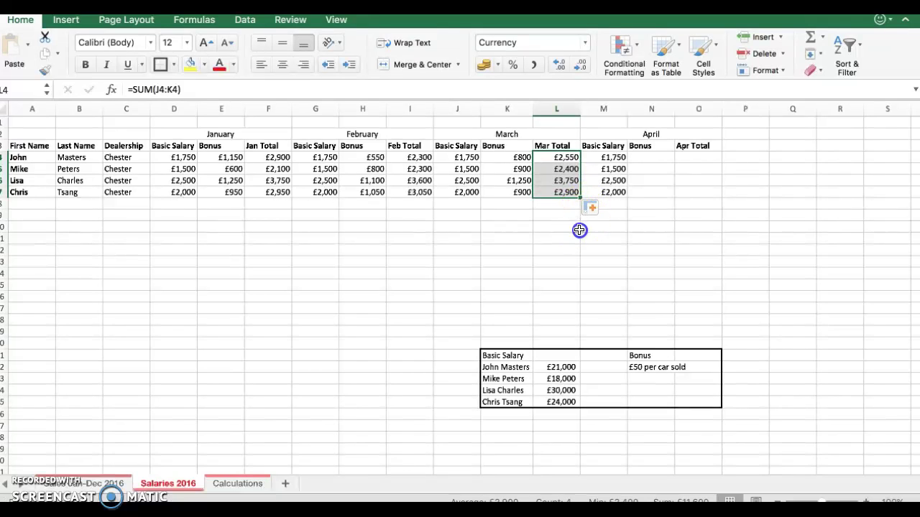
Step: Enter ='Sales Jan-Dec 2016'!G4*50 in N4 and fill April bonuses down to N7
click(647, 157)
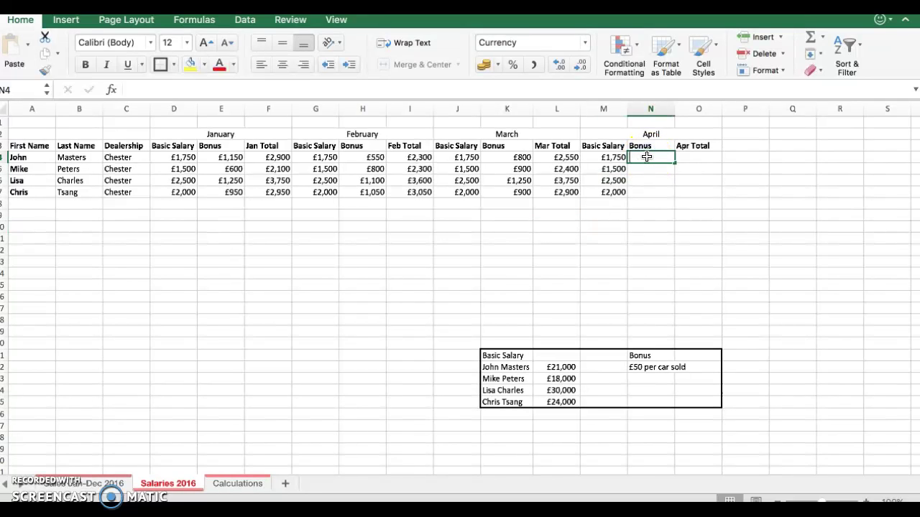
text(=)
drag(603, 248, 525, 379)
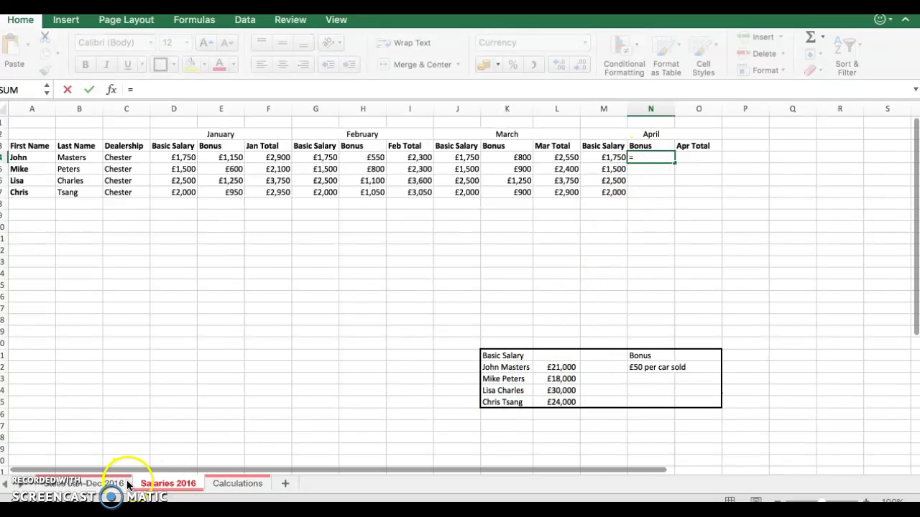
click(92, 488)
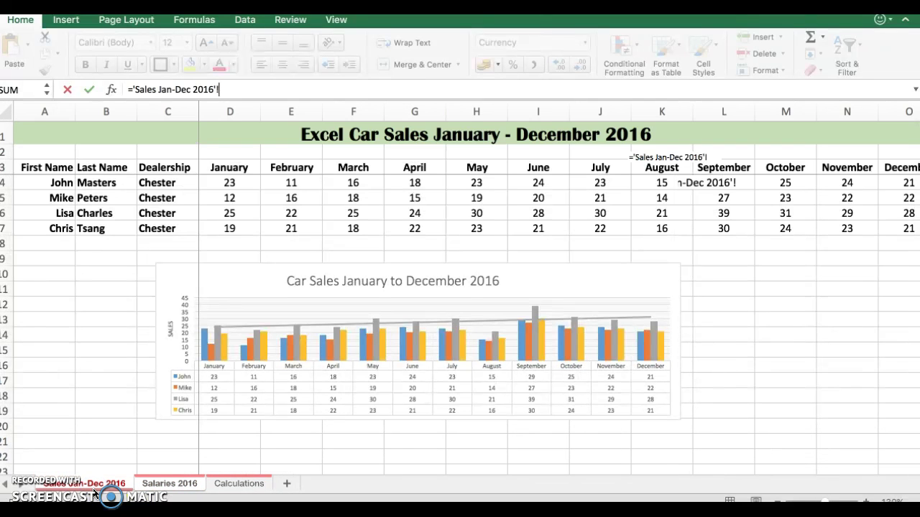
click(427, 186)
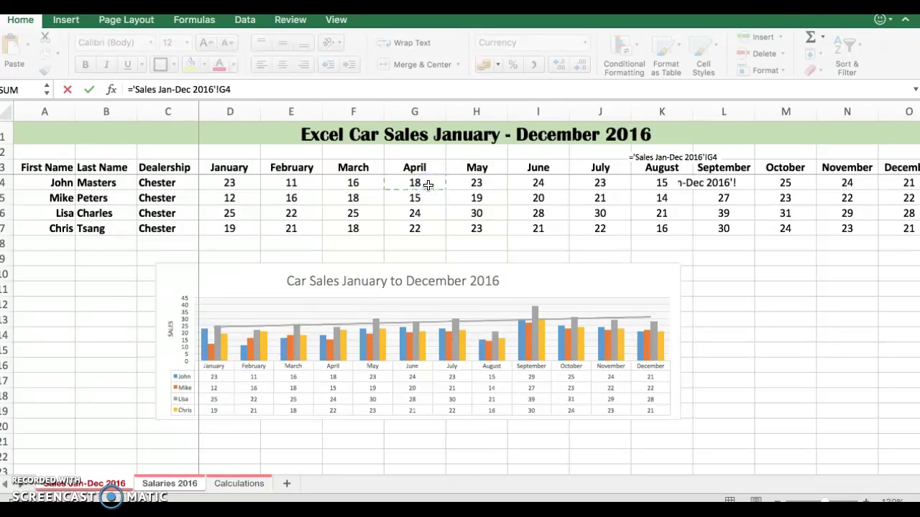
text(*)
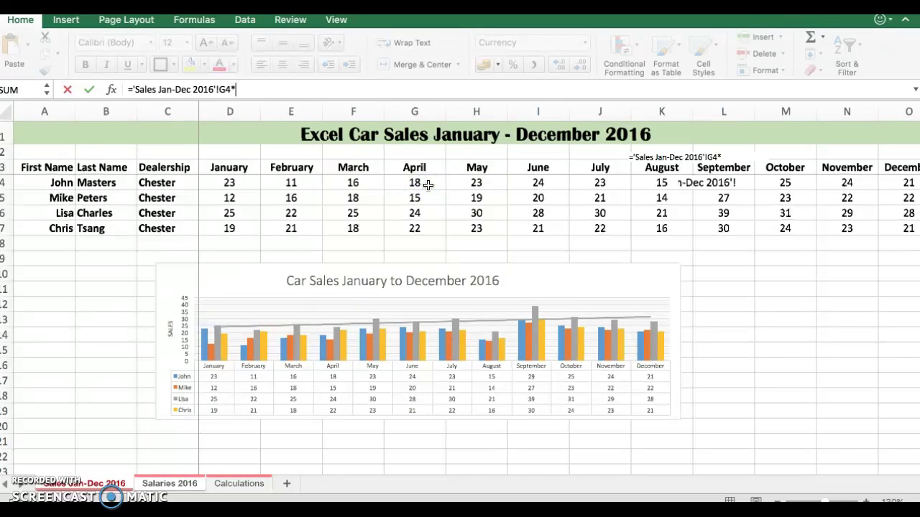
text(5)
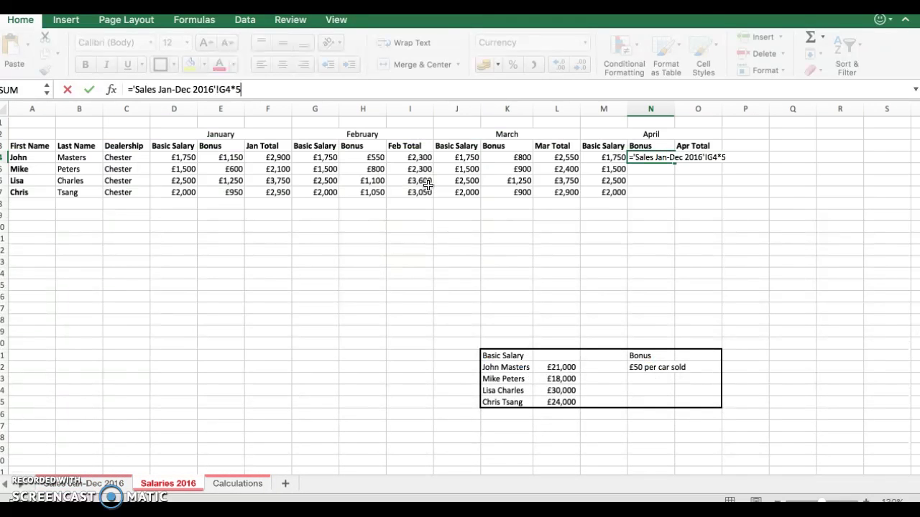
text(0)
key(Return)
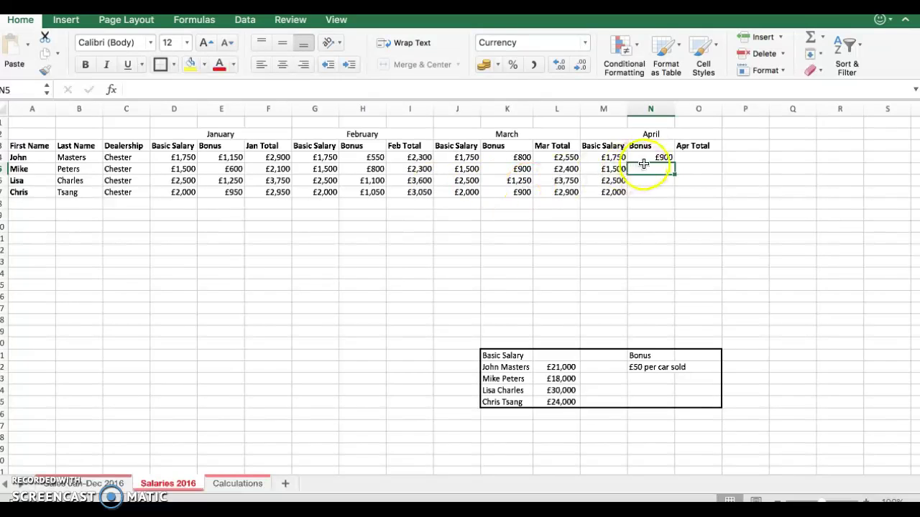
click(651, 155)
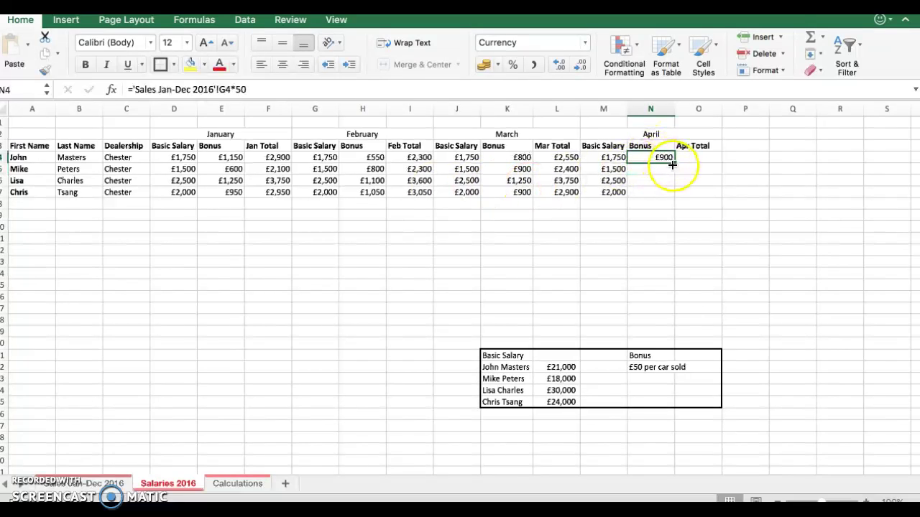
drag(675, 163, 675, 198)
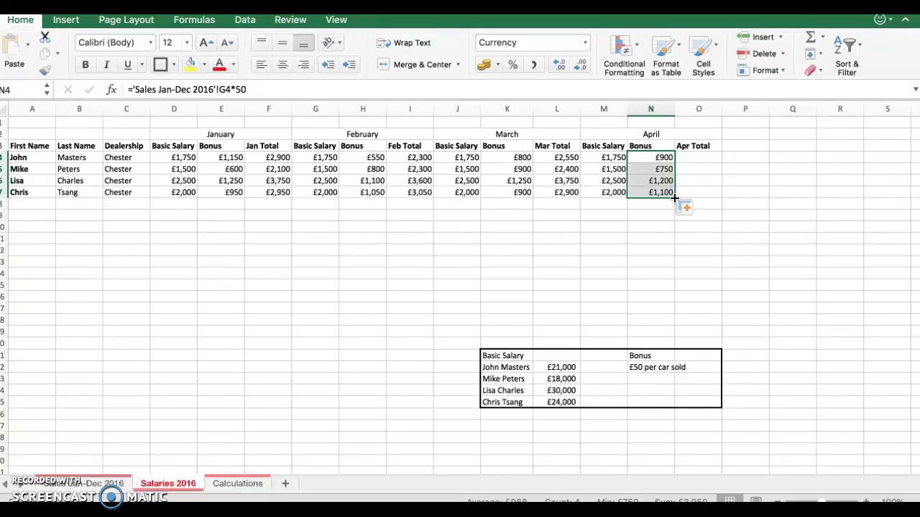
Step: AutoSum April salary and bonus into Apr Total and extend it down to row 7
click(627, 156)
drag(629, 157, 681, 163)
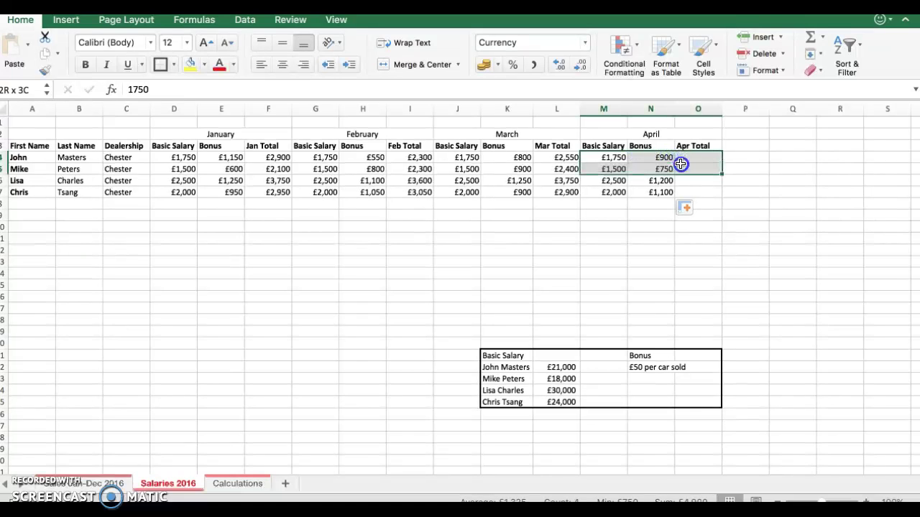
click(811, 36)
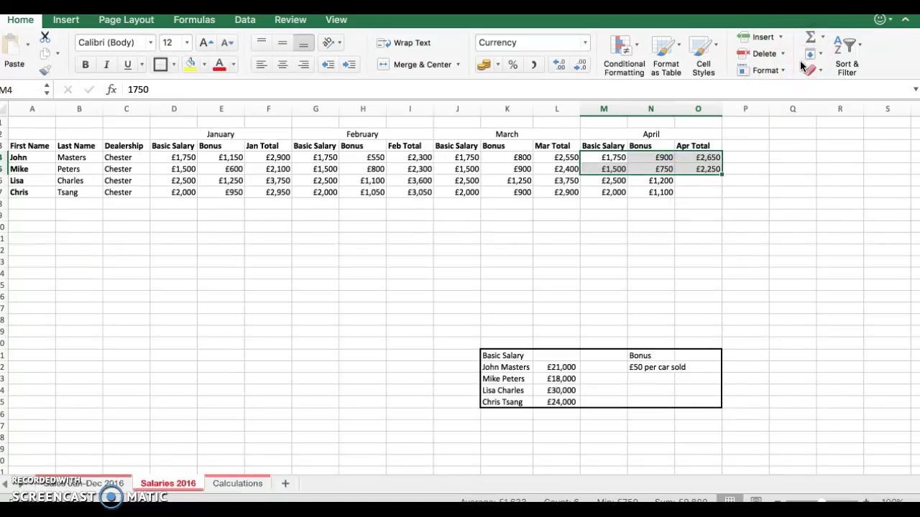
drag(721, 174, 724, 203)
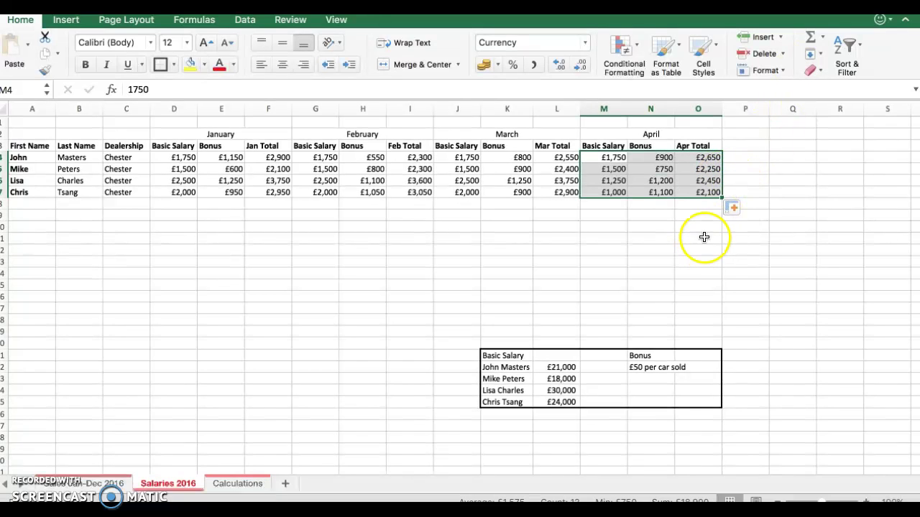
click(705, 229)
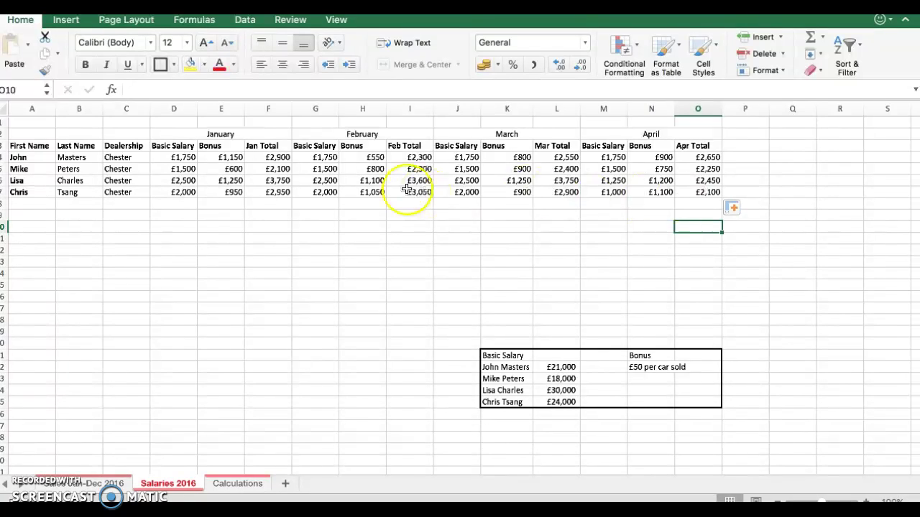
Step: Select names A3:B7 plus the Jan, Feb, Mar and Apr Total columns F, I, L, O rows 3–7
scroll(300, 180, down, 1)
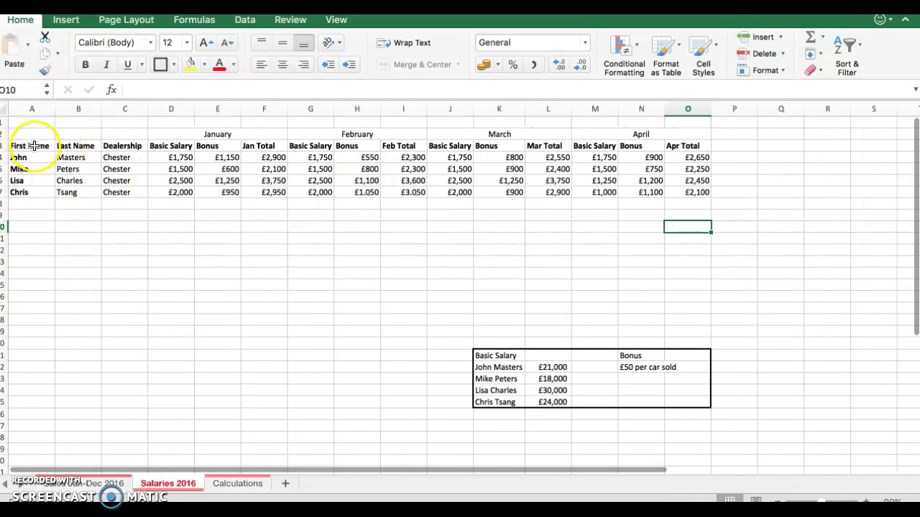
drag(36, 150, 69, 192)
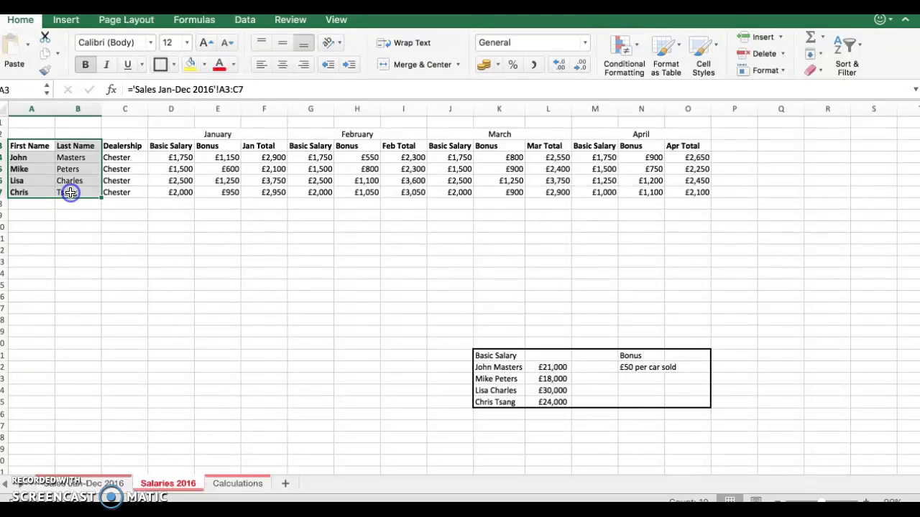
click(251, 147)
drag(251, 147, 257, 191)
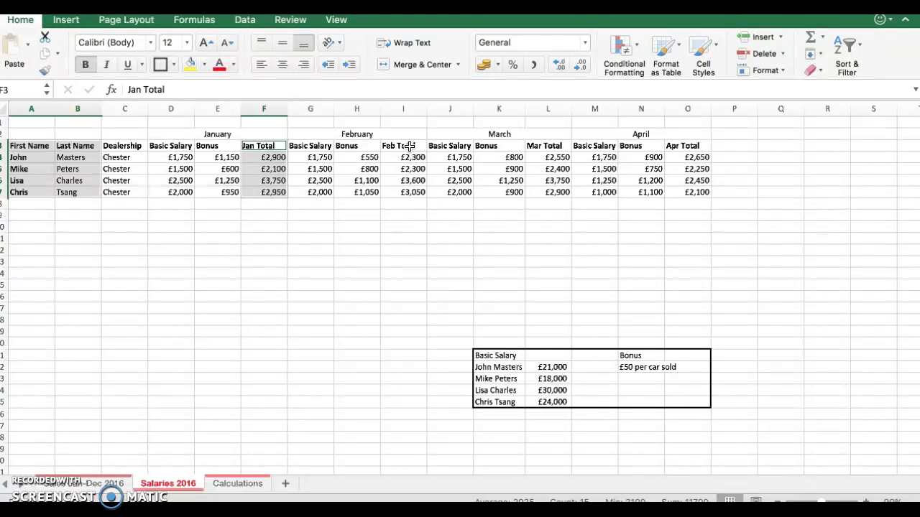
drag(408, 146, 408, 190)
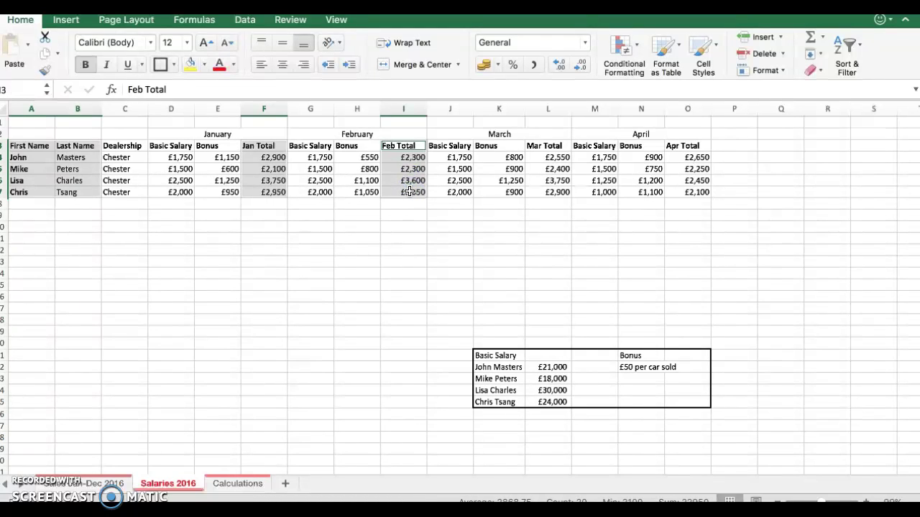
super+click(547, 145)
drag(548, 146, 552, 192)
super+click(677, 146)
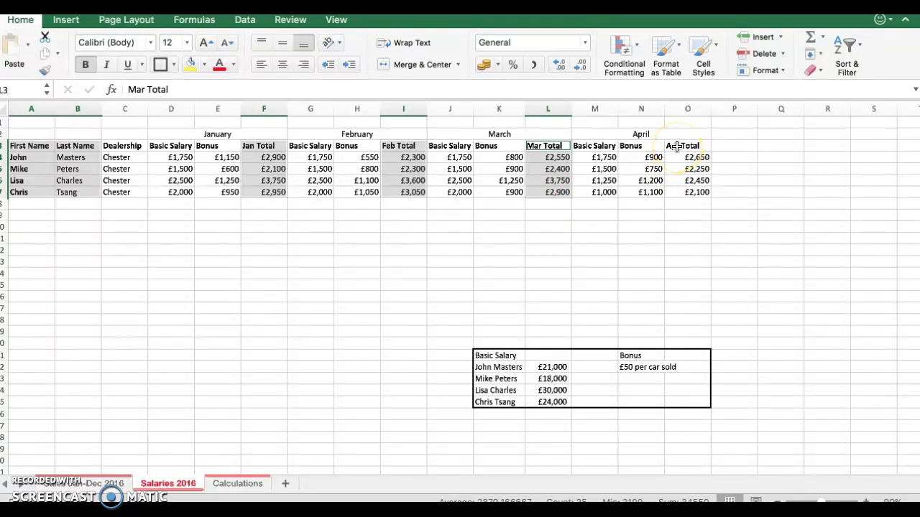
drag(677, 146, 684, 192)
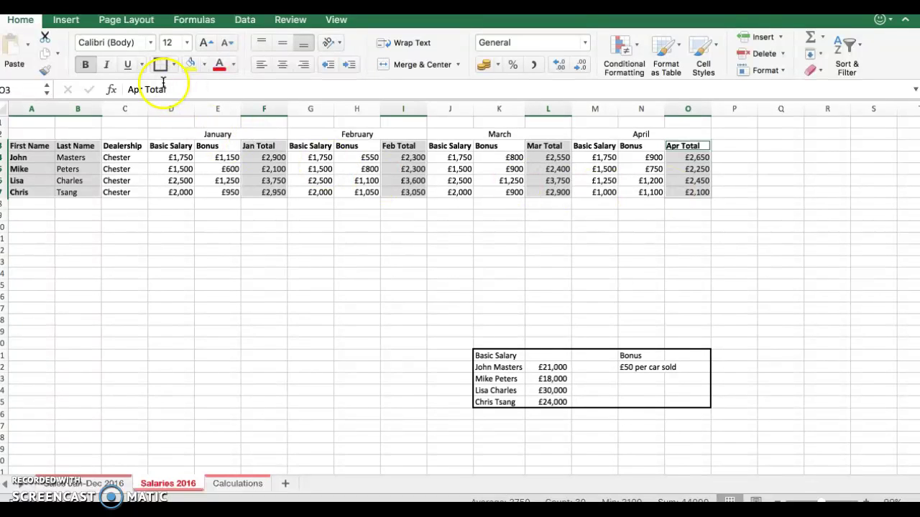
Step: Insert a Stacked Line chart from the Line chart options
click(70, 23)
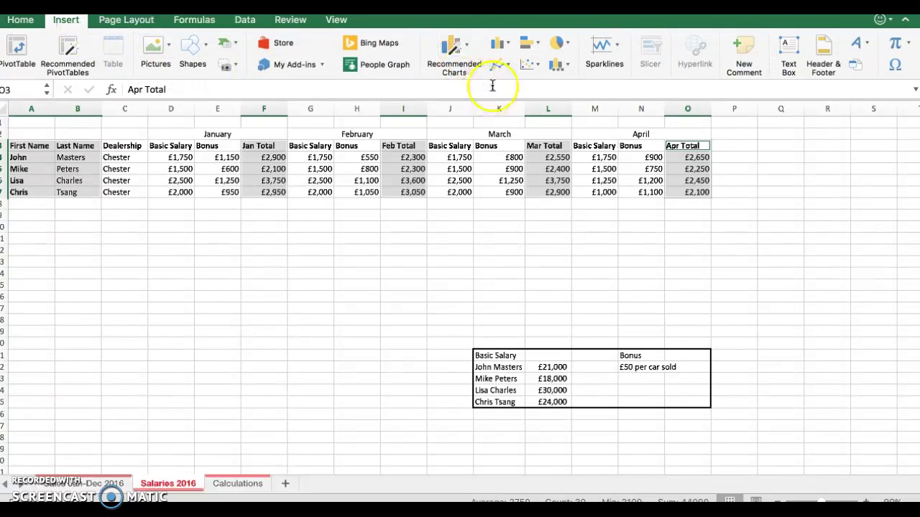
click(506, 66)
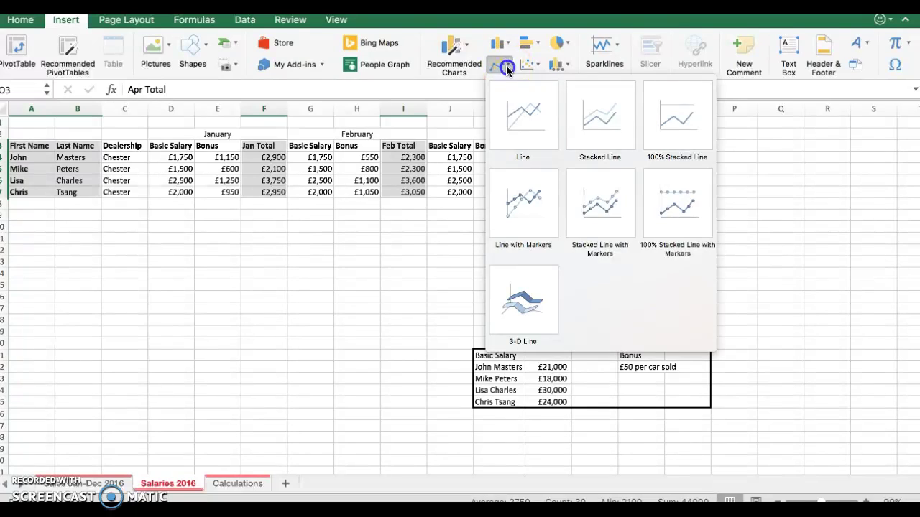
click(600, 121)
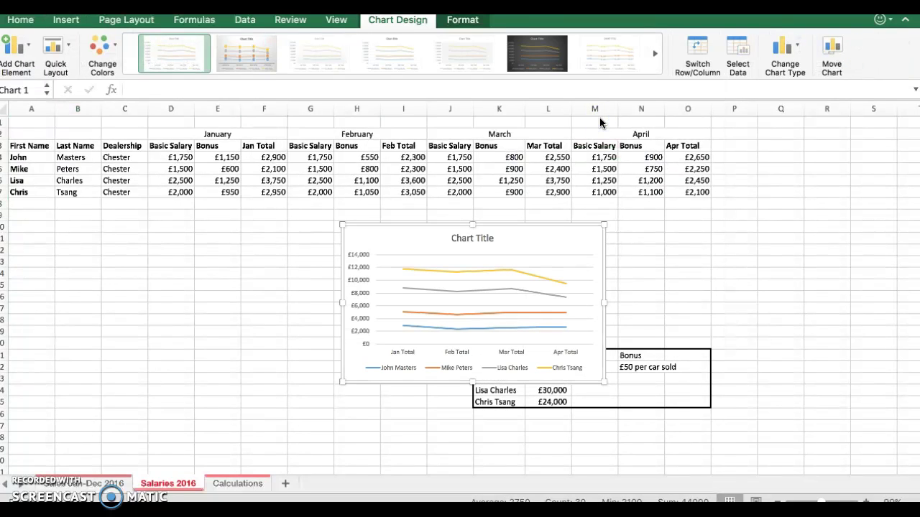
click(553, 225)
drag(553, 225, 232, 205)
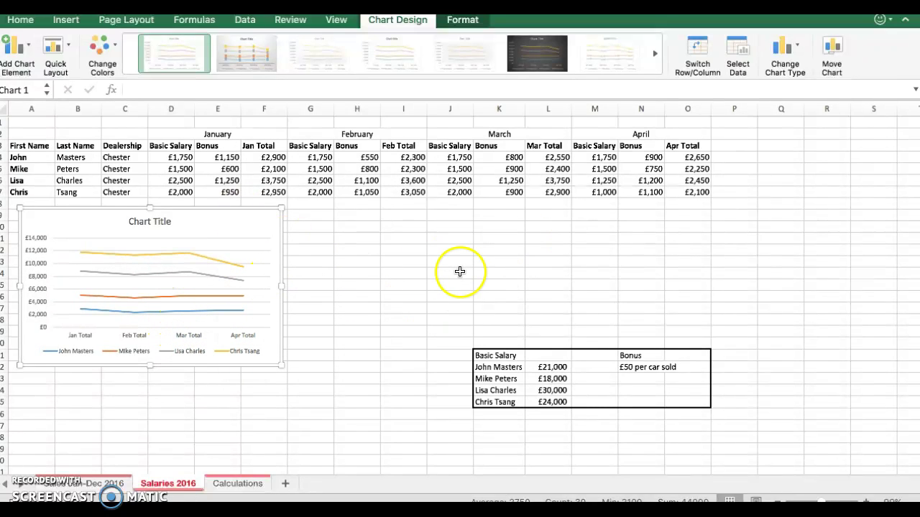
click(609, 55)
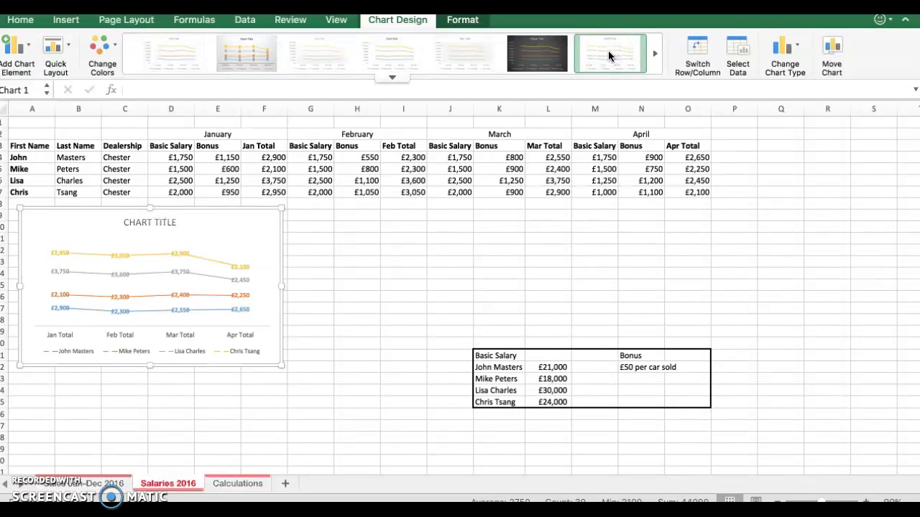
click(153, 330)
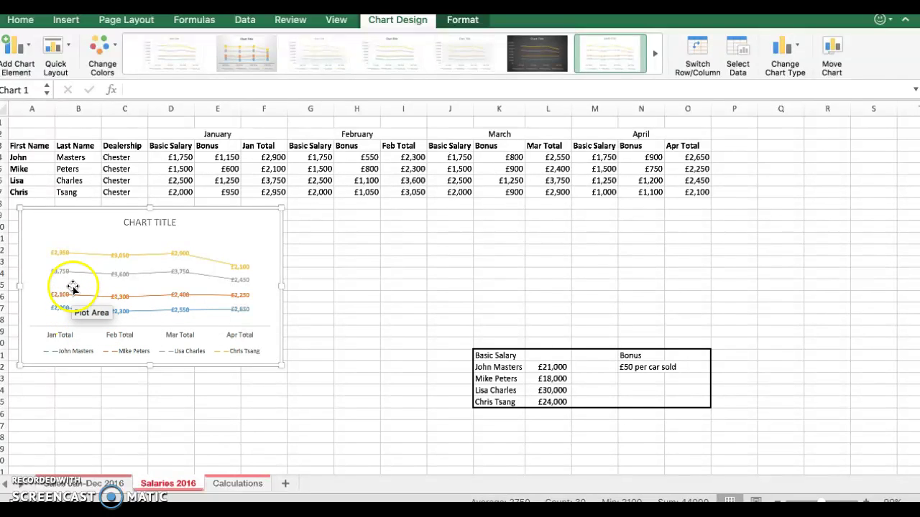
click(147, 247)
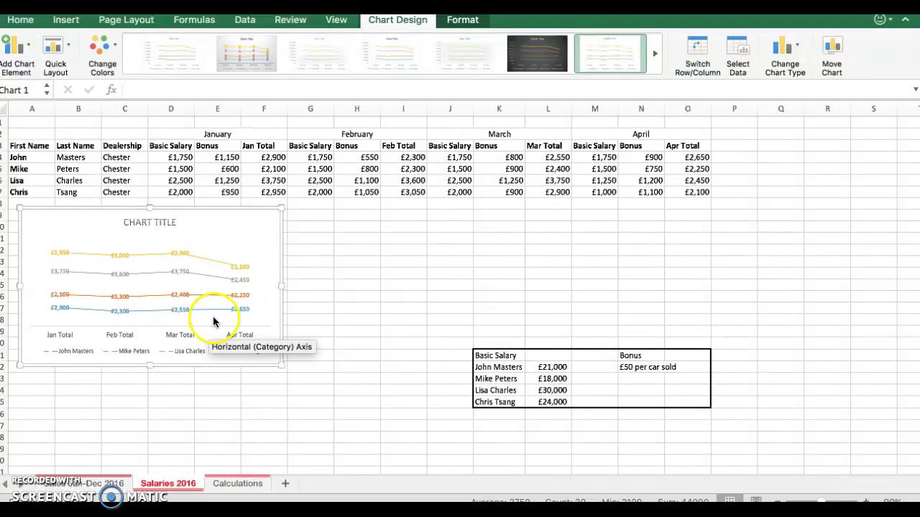
click(91, 235)
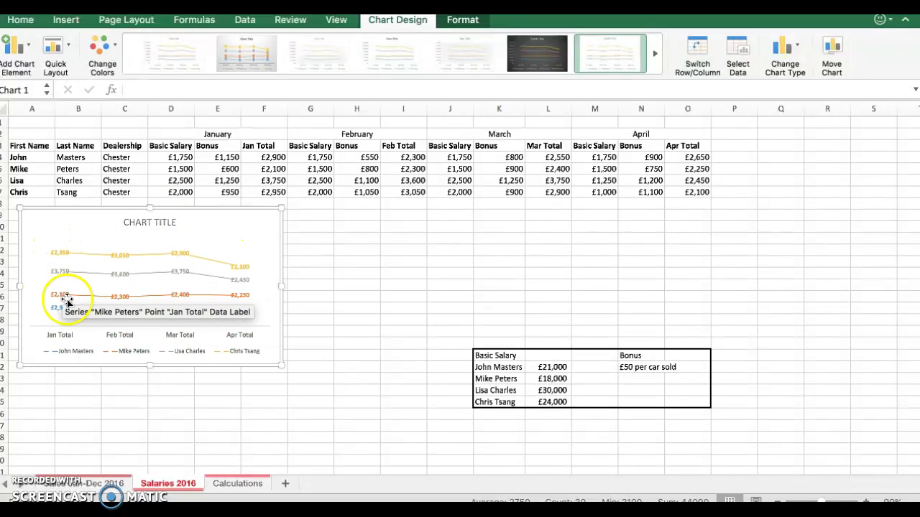
Step: Apply the Quick Layout with a data table and widen the chart to the right
click(71, 44)
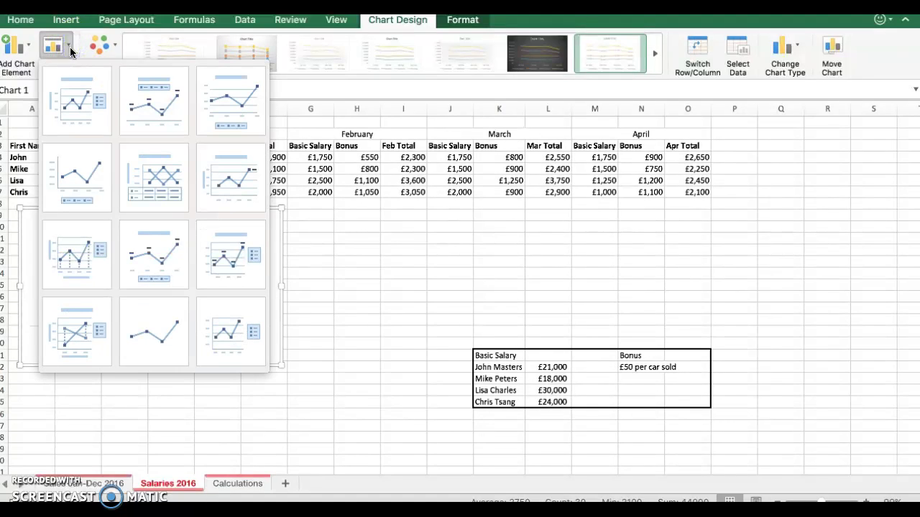
click(161, 179)
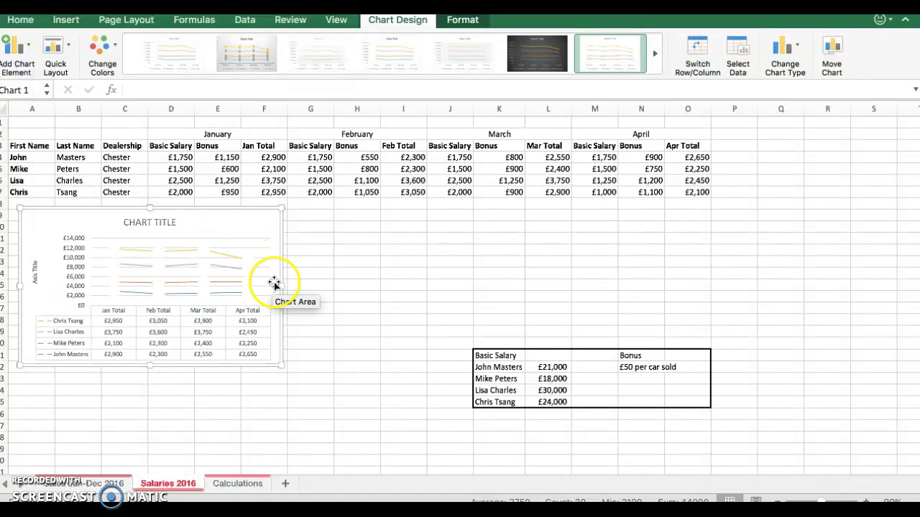
drag(285, 287, 378, 282)
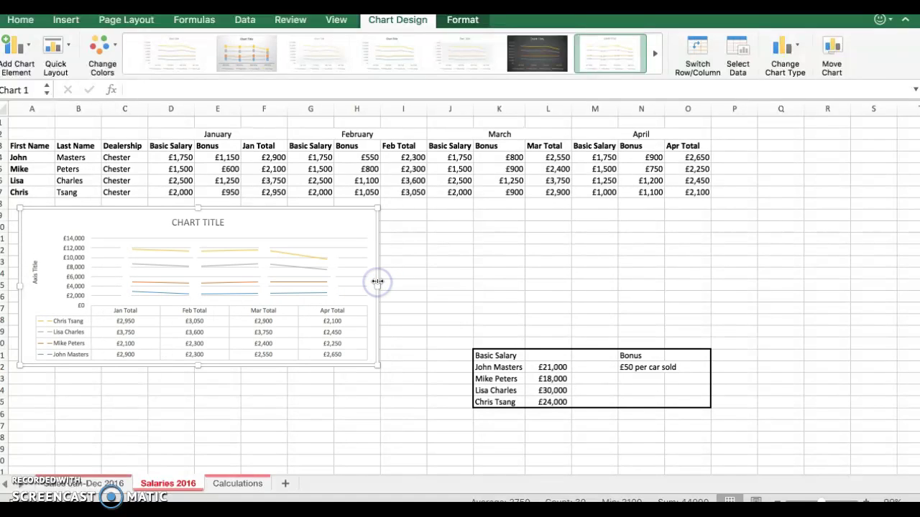
Step: Apply the last chart style, which shows coloured data labels on each line
click(657, 61)
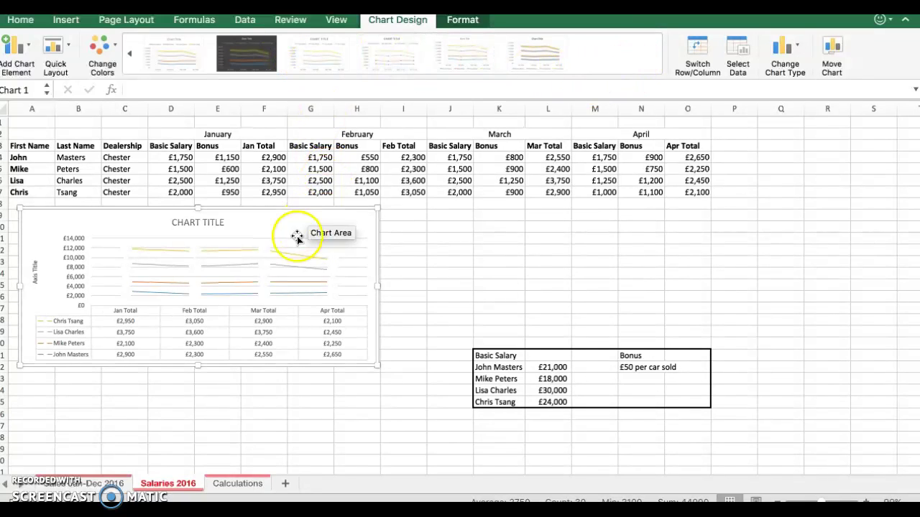
mouse_move(264, 264)
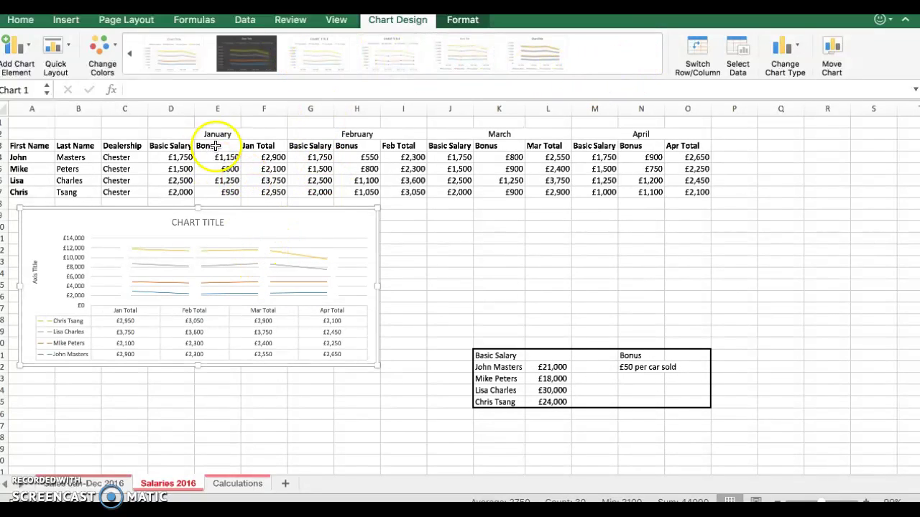
click(131, 54)
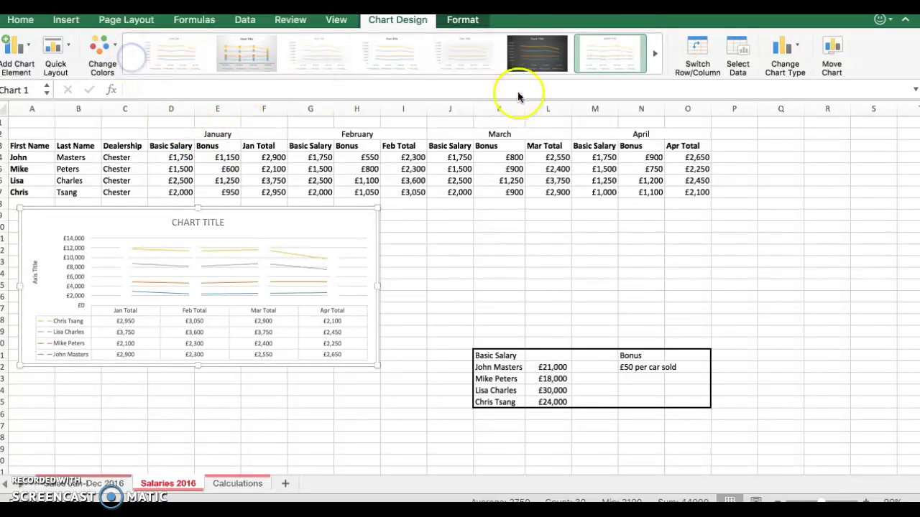
click(615, 58)
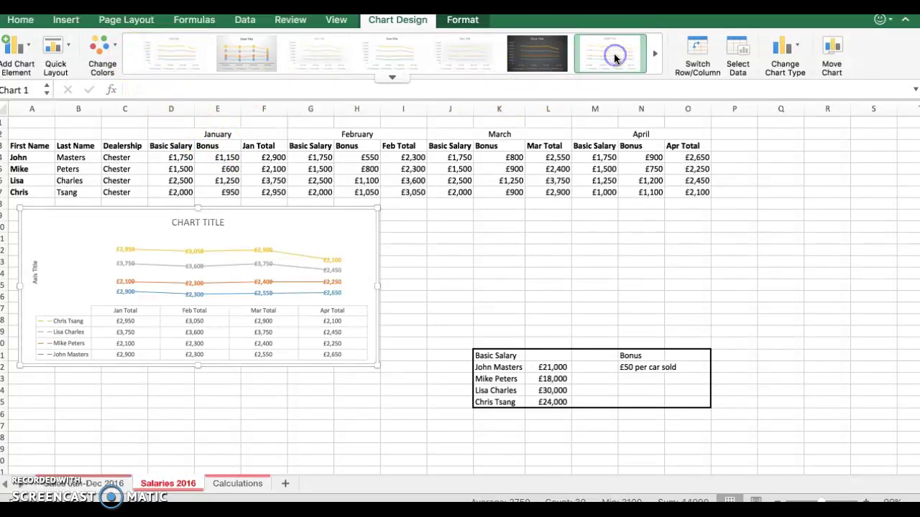
Step: Replace the chart title placeholder with 'SALARIES JANUARY TO APRIL 2016'
click(208, 223)
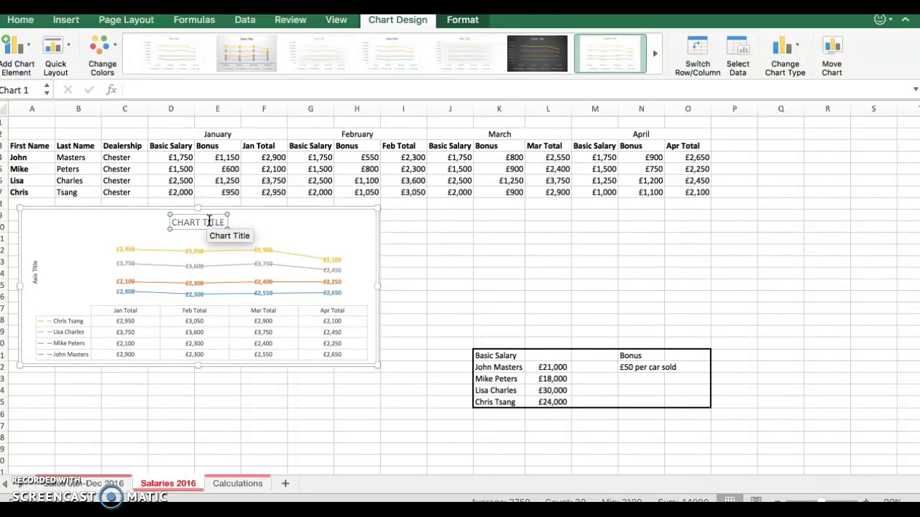
text(SALARIES )
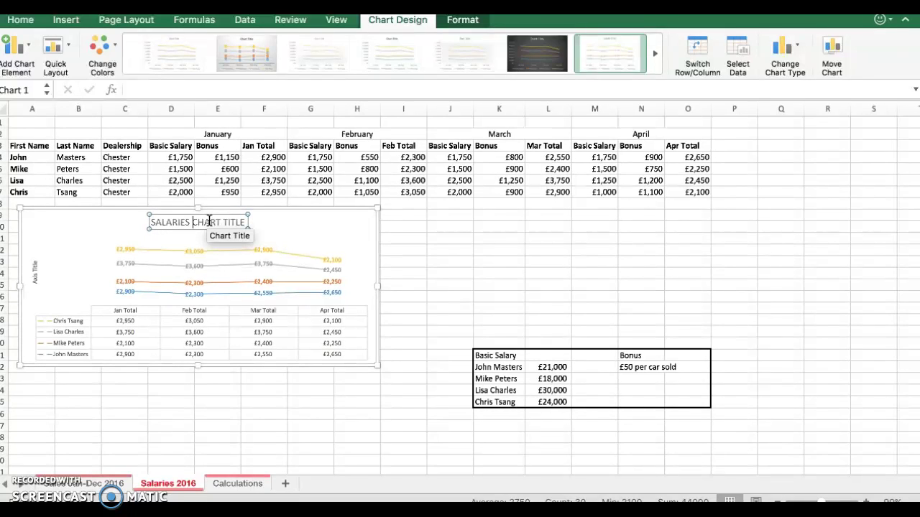
text(JANUARY TO APRIL 20)
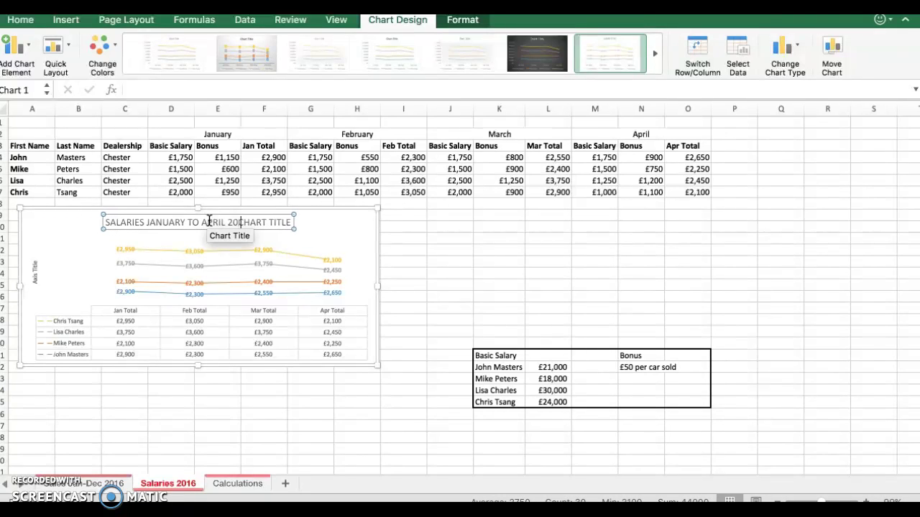
text(16)
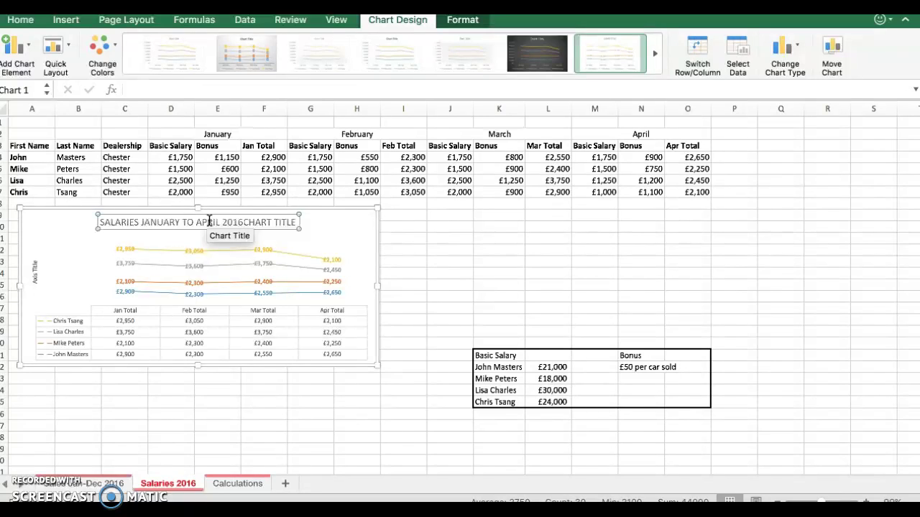
key(Delete)
key(Delete)
key(Delete)
key(Delete)
key(Delete)
key(Delete)
key(Delete)
key(Delete)
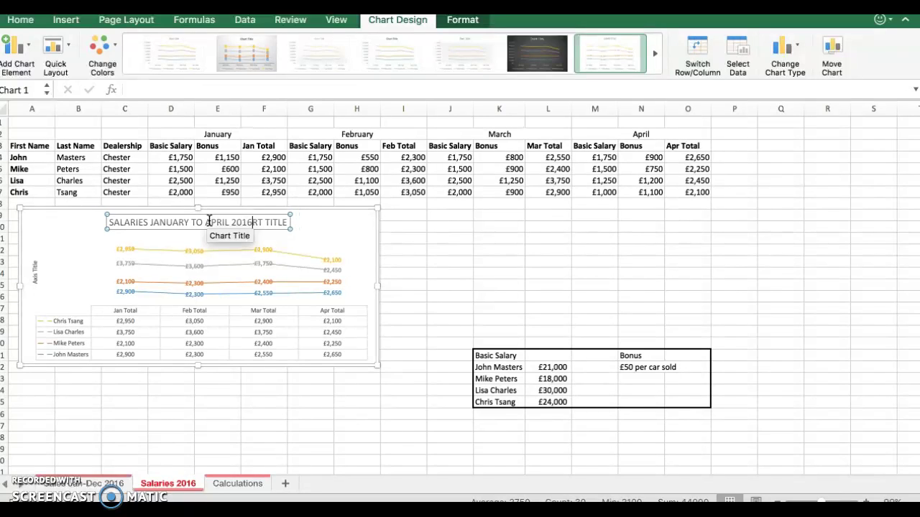
key(Delete)
key(Delete)
key(Delete)
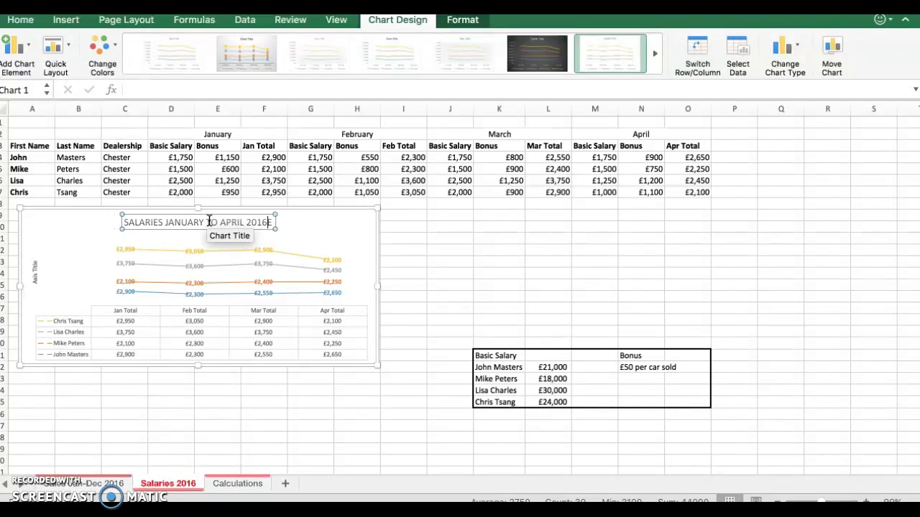
Step: Type 'Individual Salaries' into the vertical axis title, removing the 'Axis Title' placeholder text
click(34, 276)
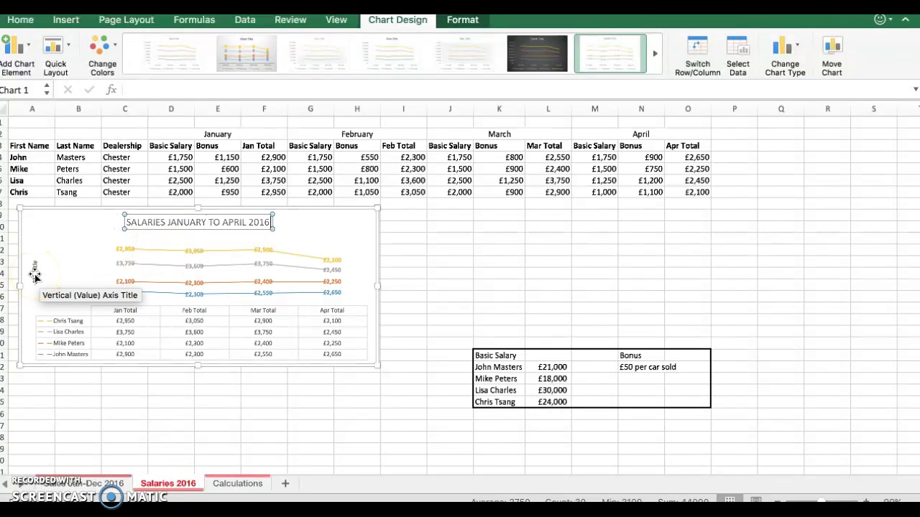
click(35, 276)
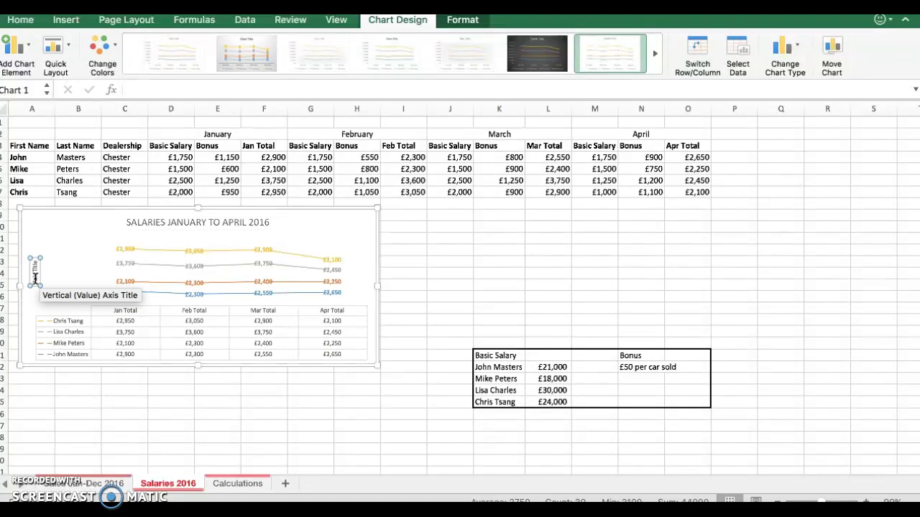
click(34, 276)
text(Indiv)
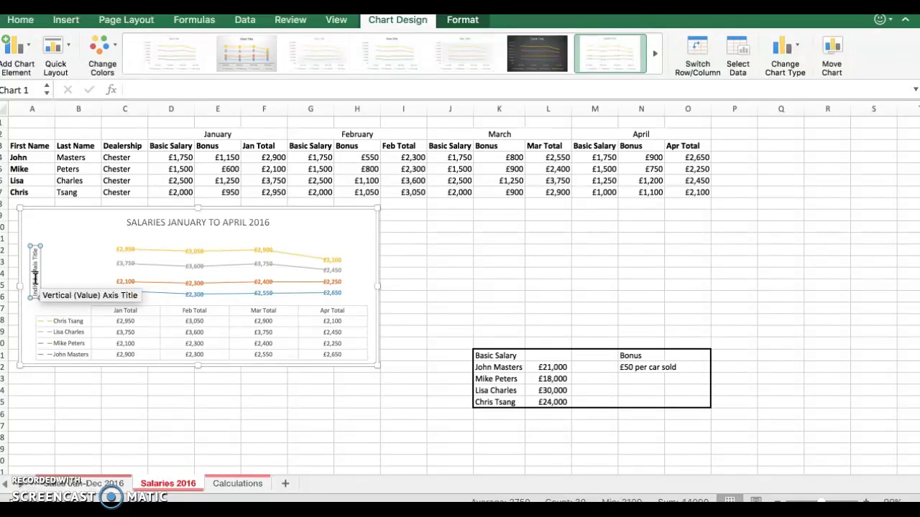
text(idual)
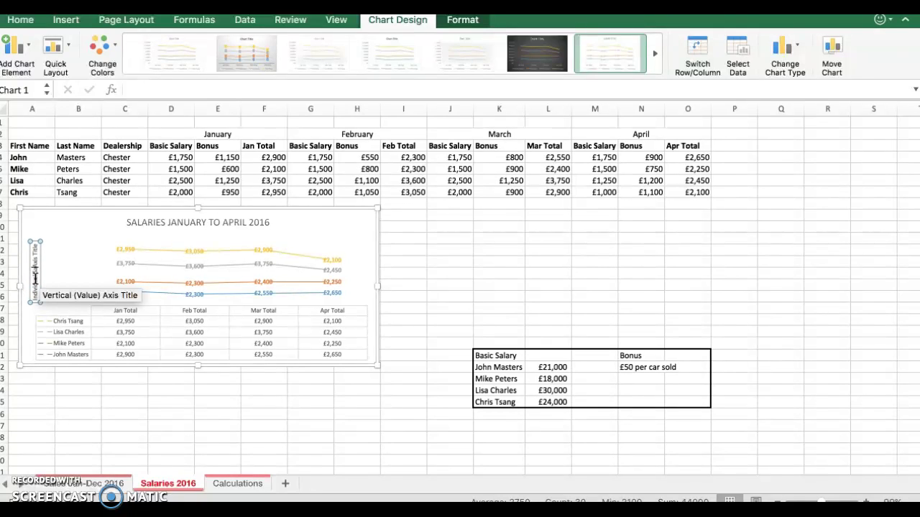
text( Sal)
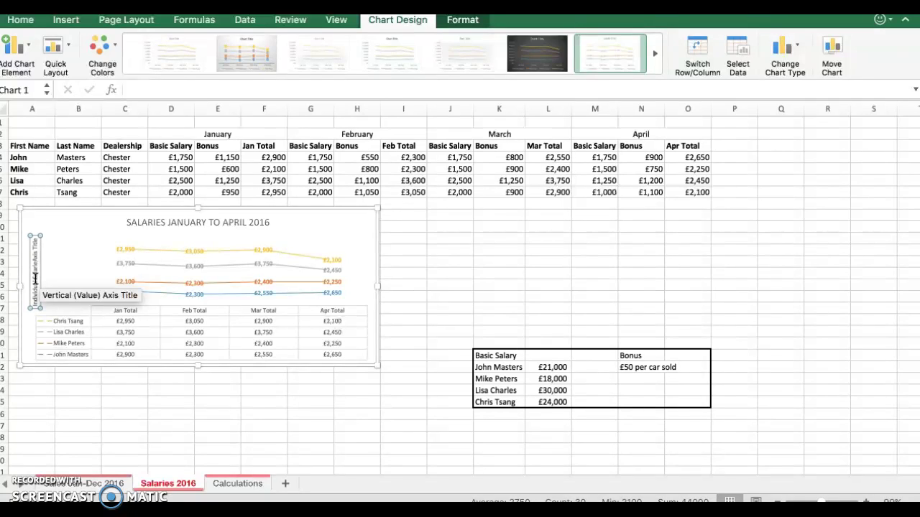
text(aries)
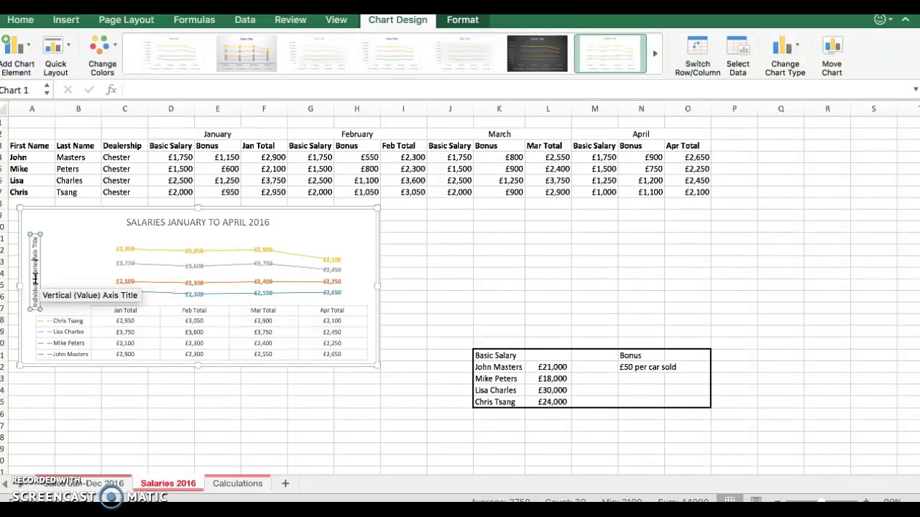
key(Delete)
key(Delete)
key(Delete)
key(Delete)
key(Delete)
key(Delete)
key(Delete)
key(Delete)
key(Delete)
key(Delete)
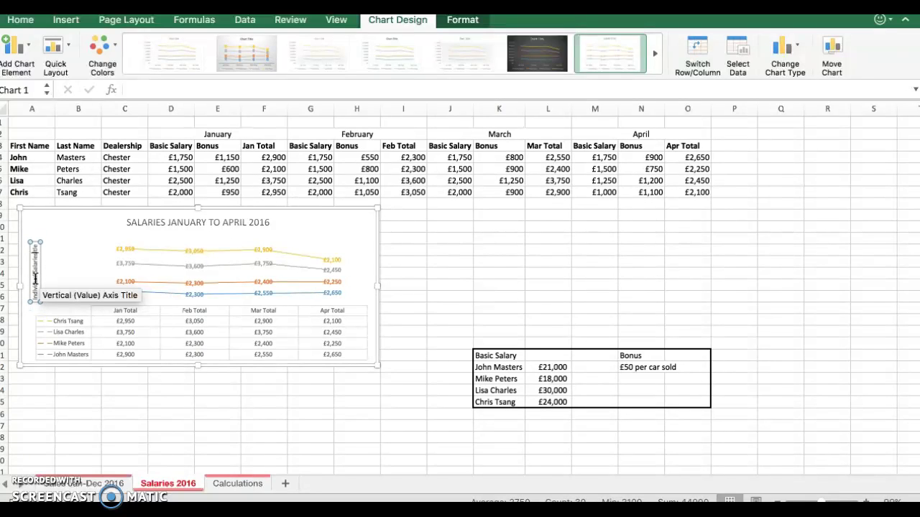
key(Delete)
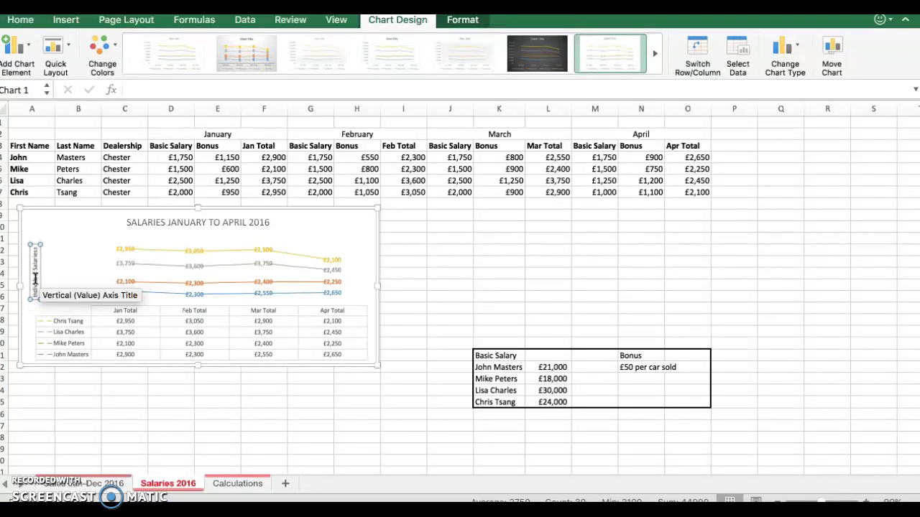